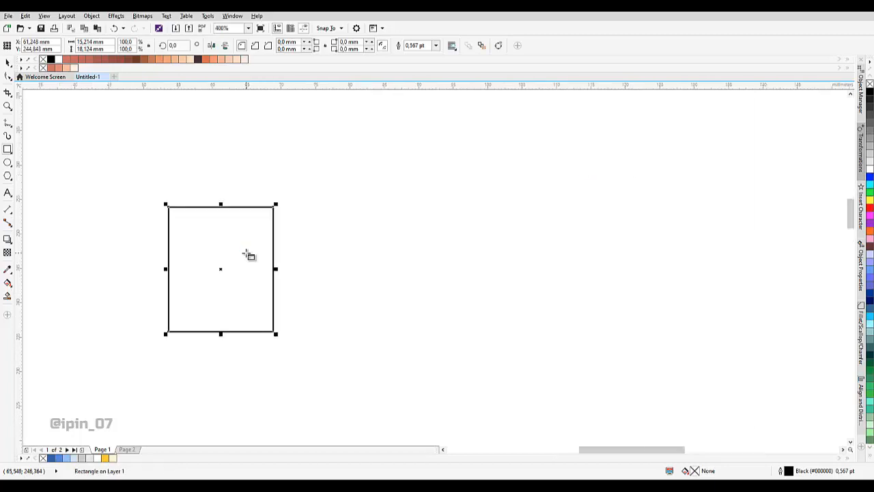
Deselect the rectangle and set the document units to points.
left_click_drag(246, 254, 260, 255)
key("space")
left_click_drag(162, 152, 212, 156)
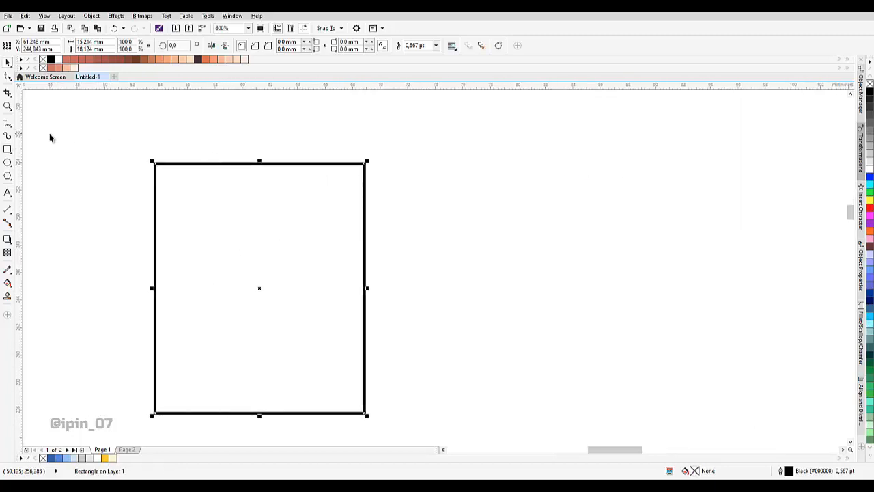
left_click(7, 77)
left_click_drag(166, 224, 180, 203)
left_click(285, 121)
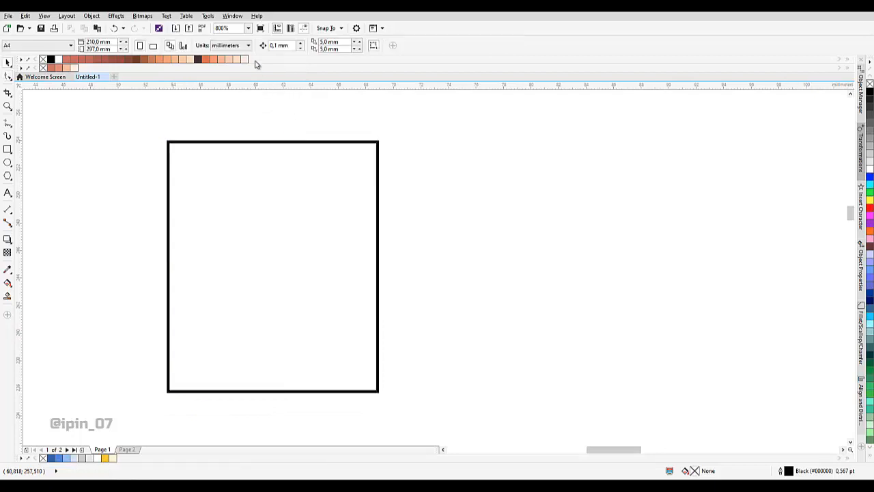
left_click(246, 46)
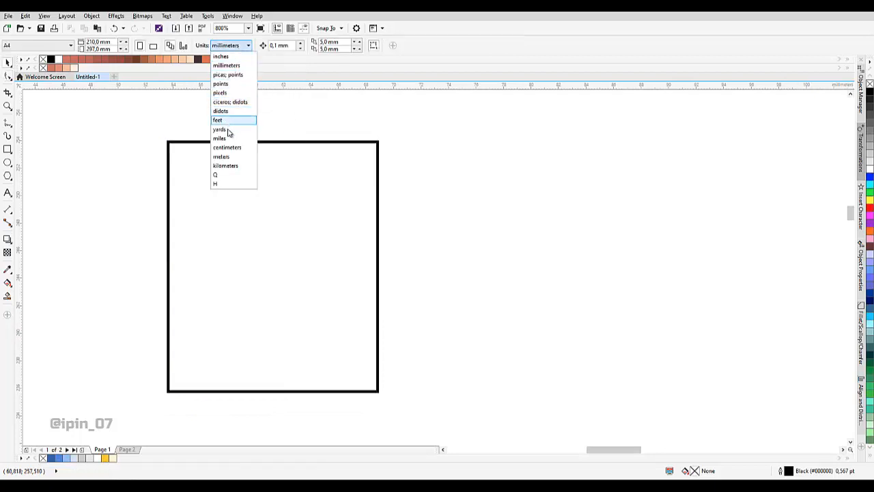
left_click(235, 83)
Round the rectangle's lower-left corner with a 1 pt radius and set its outline width to 2 pt.
left_click(228, 160)
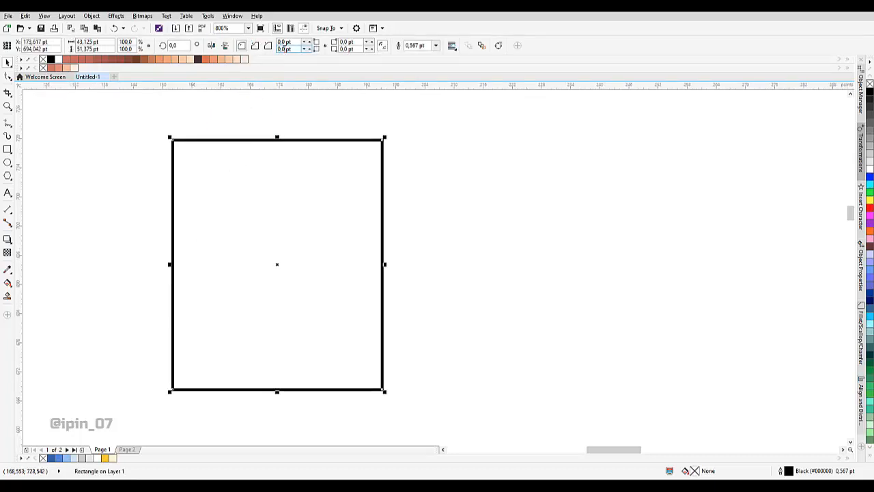
left_click(306, 50)
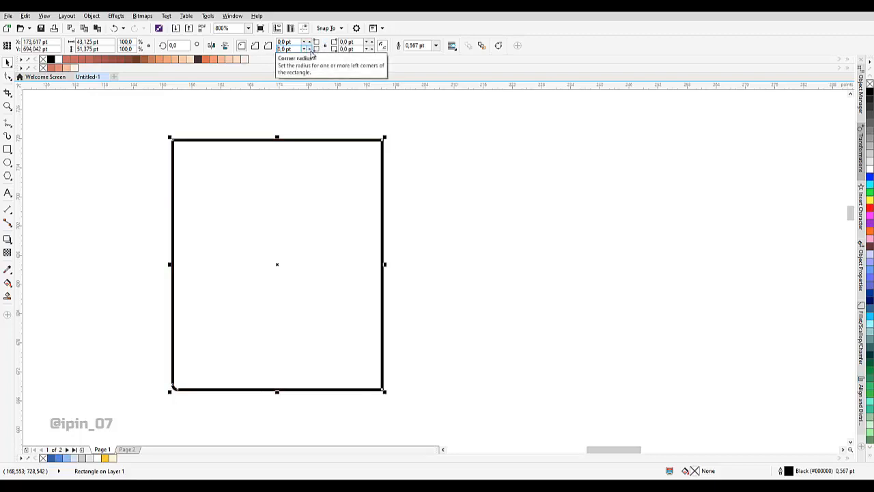
left_click(436, 46)
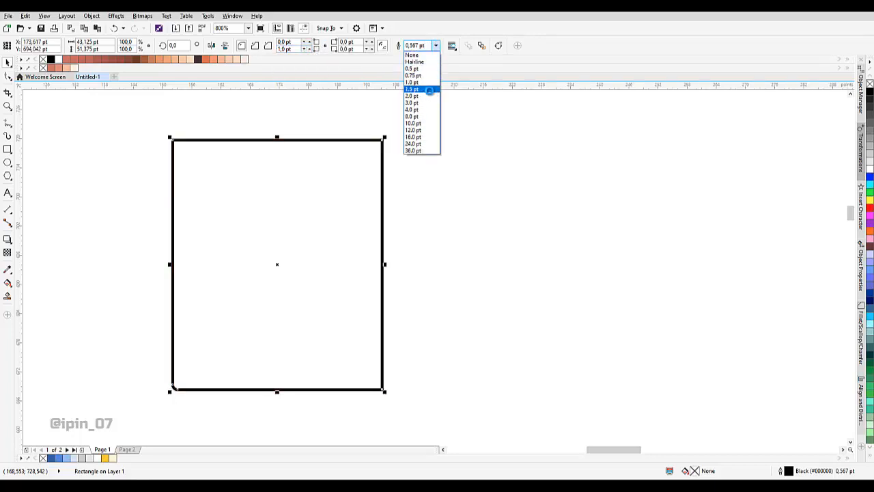
left_click(430, 91)
left_click(435, 45)
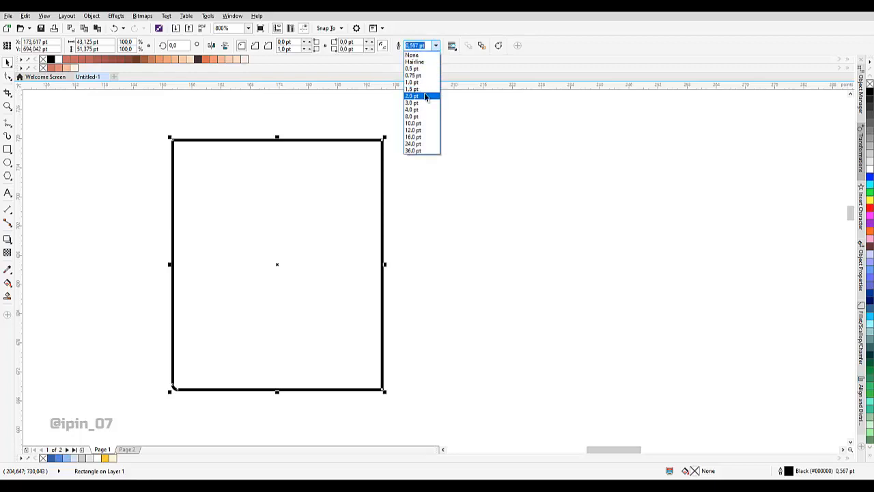
left_click(422, 101)
Set the rectangle's outline width to 1.5 pt.
left_click(319, 281)
left_click_drag(319, 281, 323, 244)
left_click(381, 102)
left_click_drag(380, 103, 384, 162)
left_click(436, 45)
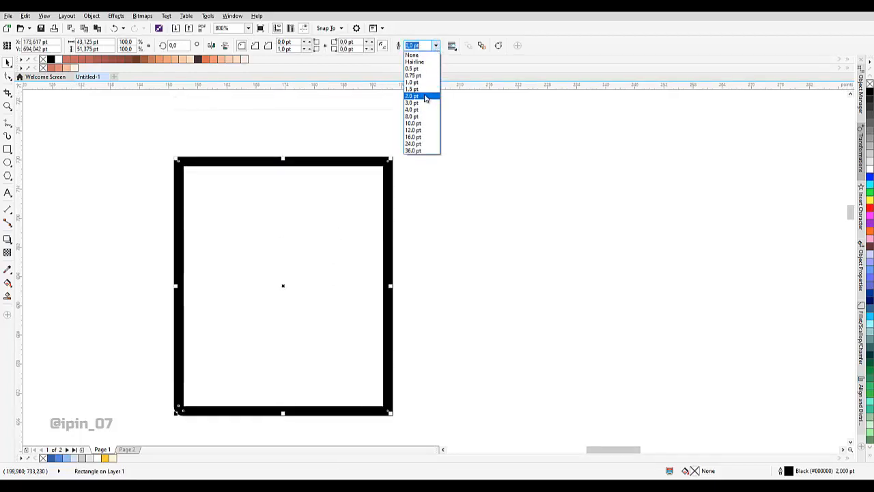
left_click(423, 94)
left_click_drag(326, 225, 326, 194)
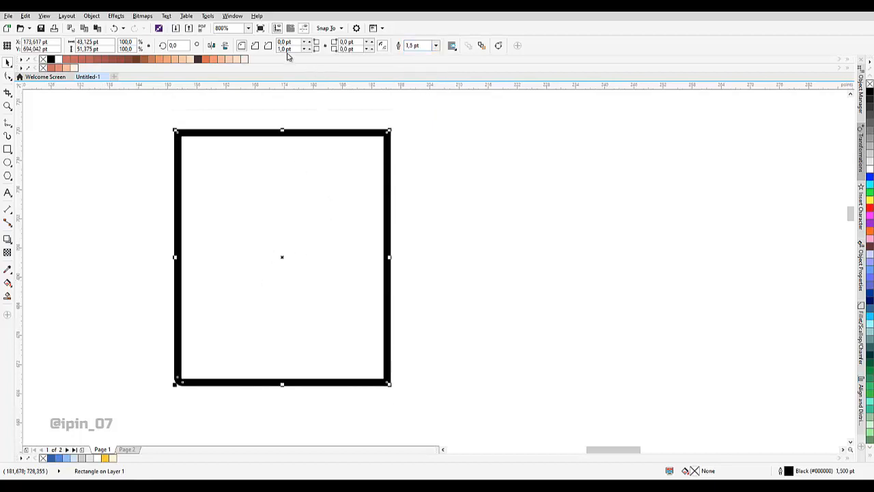
Set the rectangle's lower-left corner radius to 2.5 pt and deselect it.
type("2")
key("Return")
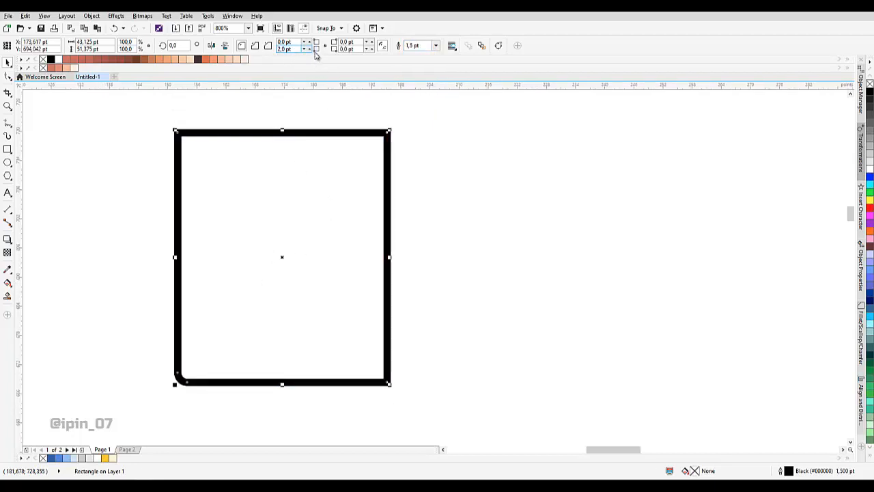
left_click(311, 50)
left_click(332, 182)
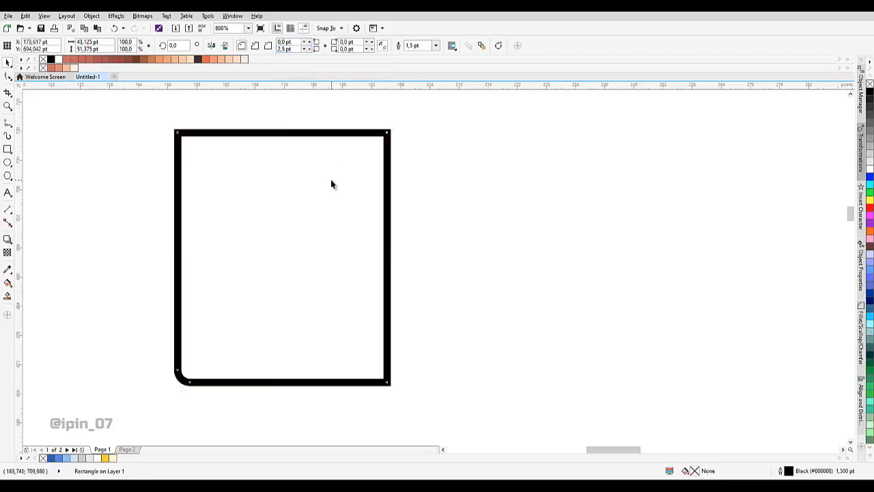
scroll(404, 205, "down", 1)
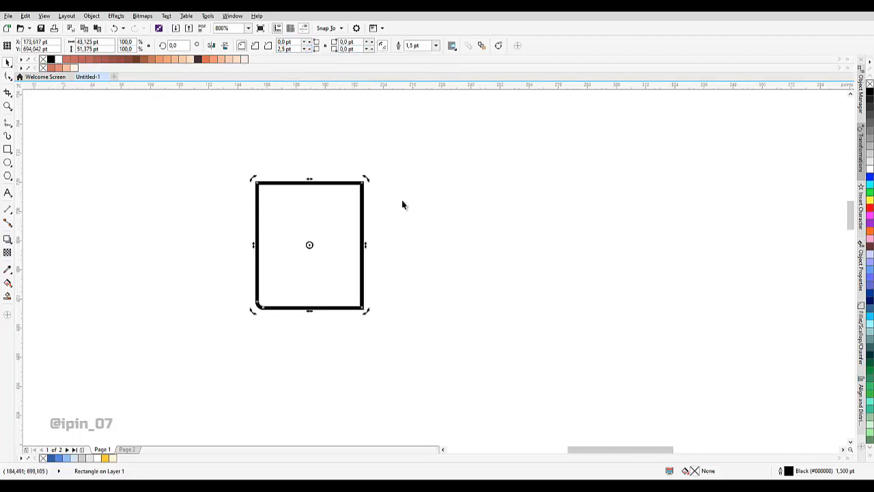
left_click(410, 192)
left_click_drag(367, 192, 278, 254)
scroll(319, 317, "up", 1)
scroll(370, 230, "down", 1)
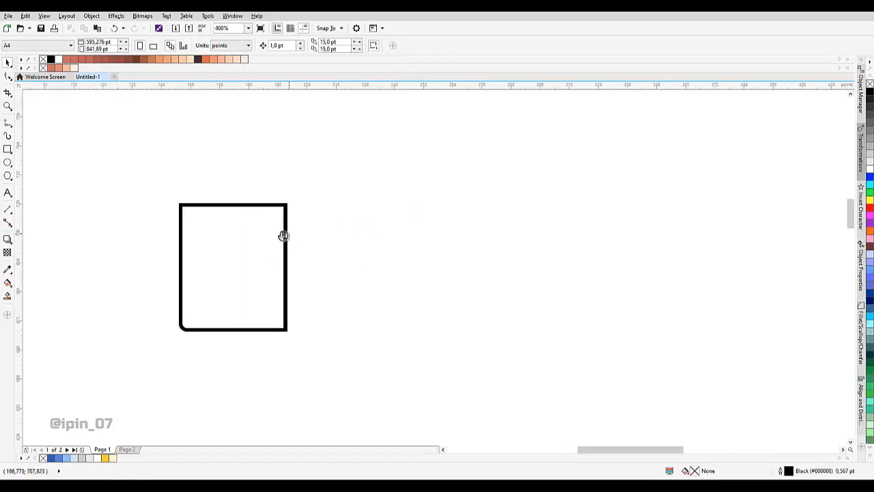
Draw a rectangle about 43 by 11 pt on top of the large rectangle, matching its width.
scroll(259, 196, "up", 1)
left_click(8, 152)
left_click_drag(120, 185, 132, 232)
mouse_move(114, 260)
left_mouse_down()
mouse_move(191, 259)
mouse_move(324, 216)
mouse_move(317, 203)
left_mouse_up()
left_click_drag(318, 234, 328, 286)
left_click_drag(155, 238, 189, 258)
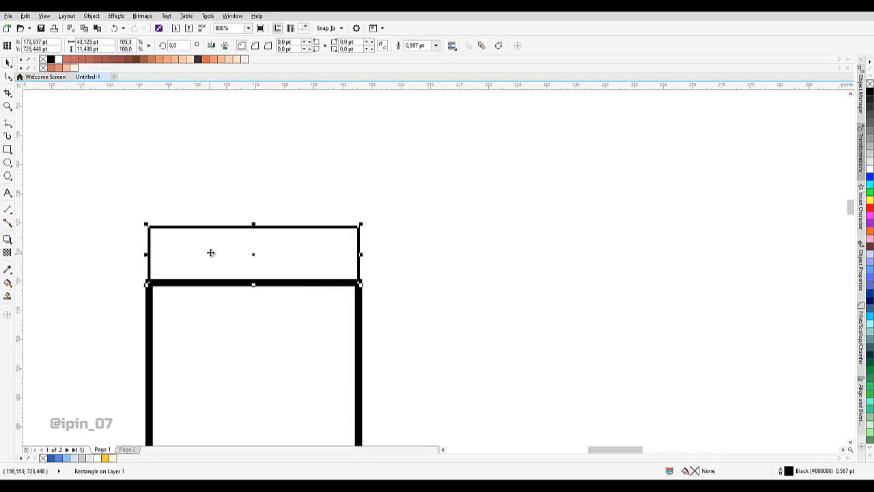
Skew the upper rectangle horizontally to the right into a parallelogram, keeping its base on the large rectangle.
left_click(250, 230)
left_click_drag(252, 224, 296, 226)
scroll(296, 226, "down", 1)
left_click(369, 252)
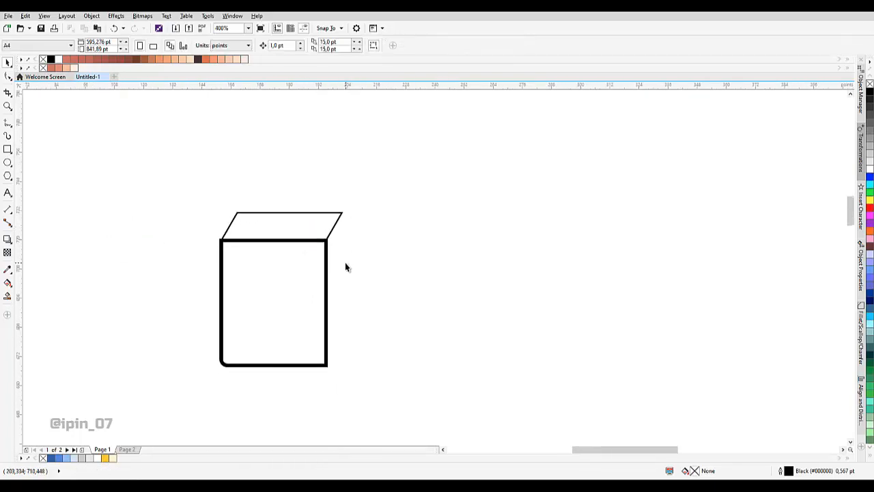
left_click_drag(345, 266, 281, 228)
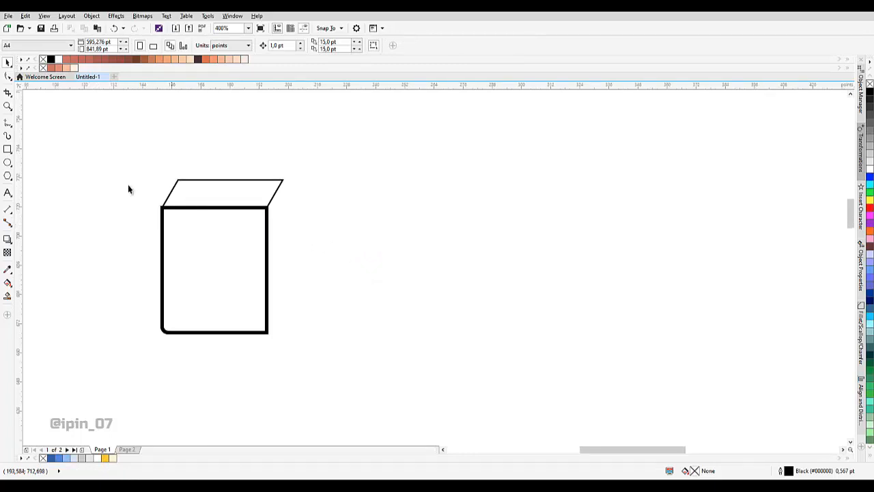
Draw a three-sided polygon about 16 by 14 pt starting at the large rectangle's upper-right corner, against the parallelogram's slanted side.
left_click(8, 175)
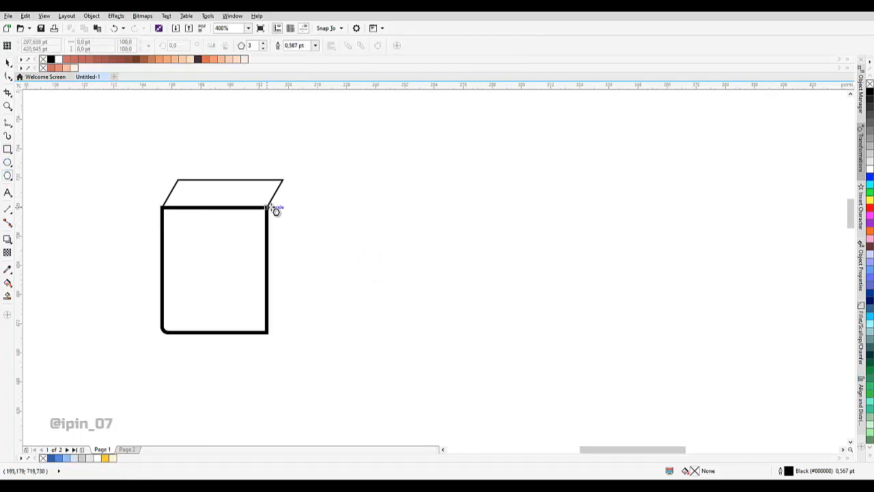
scroll(275, 208, "up", 1)
left_click_drag(267, 164, 350, 235)
scroll(280, 235, "up", 1)
left_click_drag(260, 232, 232, 230)
scroll(311, 139, "up", 1)
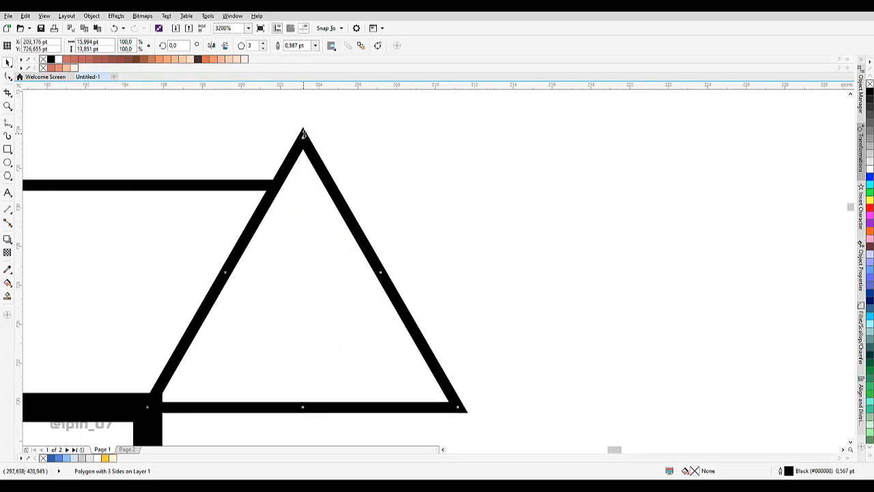
Try to move the triangle's apex down to the parallelogram's top edge.
left_click_drag(301, 137, 288, 182)
scroll(298, 189, "down", 2)
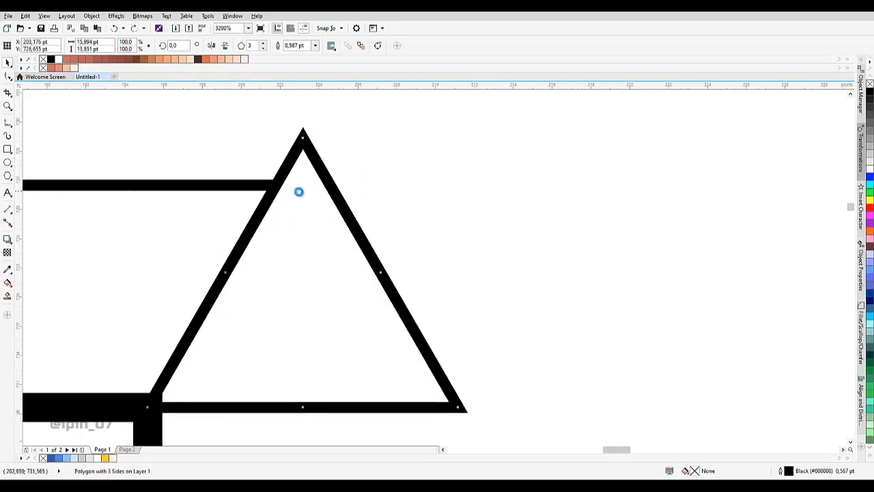
scroll(317, 214, "up", 1)
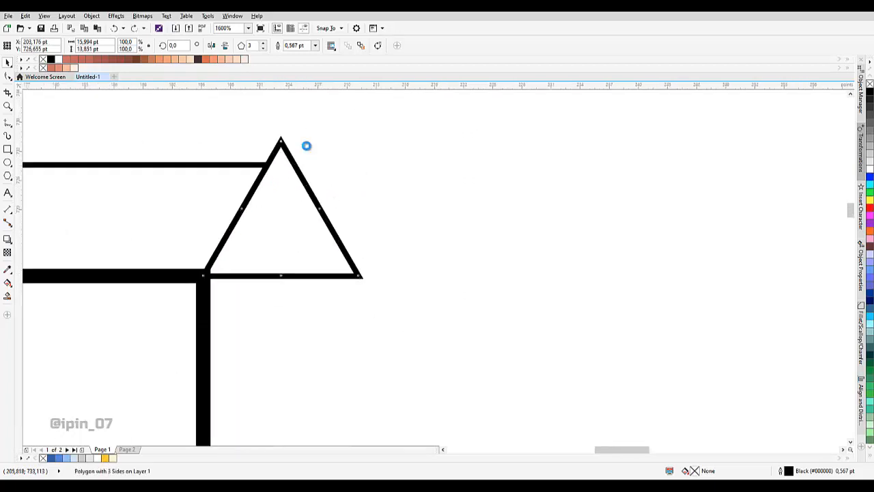
scroll(326, 208, "down", 1)
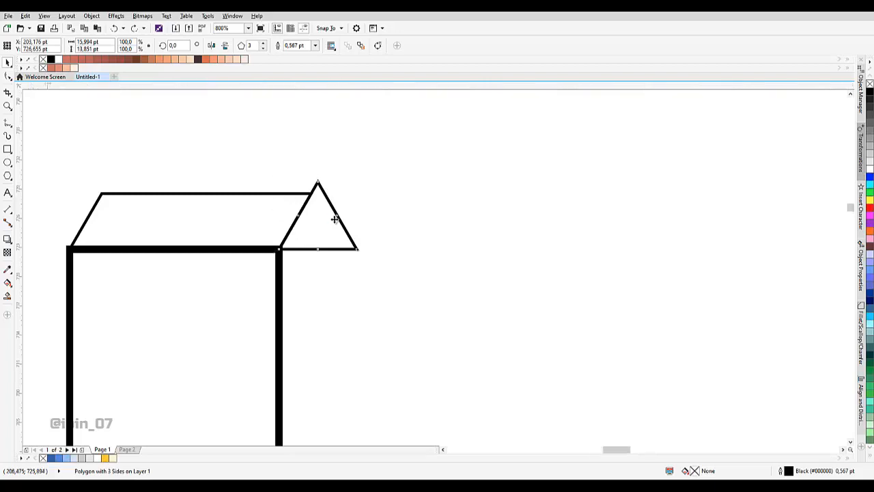
scroll(334, 217, "up", 1)
left_click_drag(302, 142, 303, 166)
scroll(316, 206, "down", 1)
key("ctrl+z")
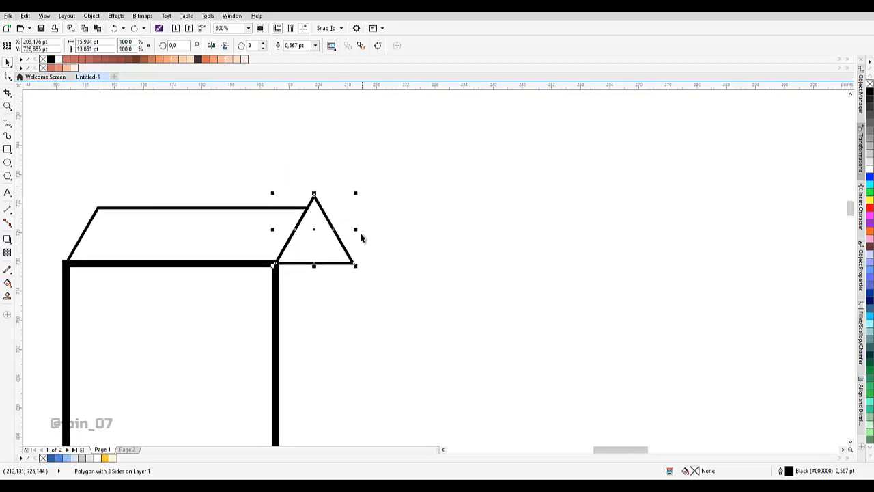
scroll(352, 231, "down", 1)
scroll(353, 225, "up", 1)
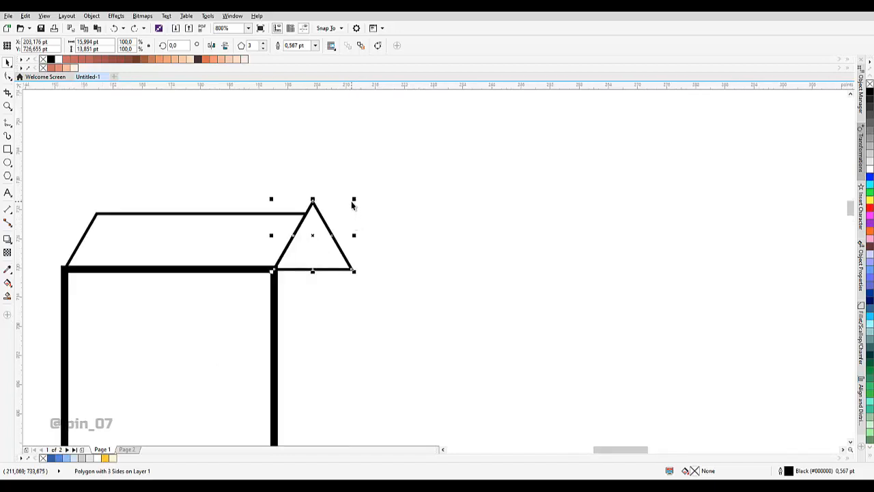
Scale the triangle down proportionally to about 13.2 by 11.4 pt so its apex meets the parallelogram's top edge.
scroll(280, 201, "up", 1)
left_click_drag(425, 202, 402, 213)
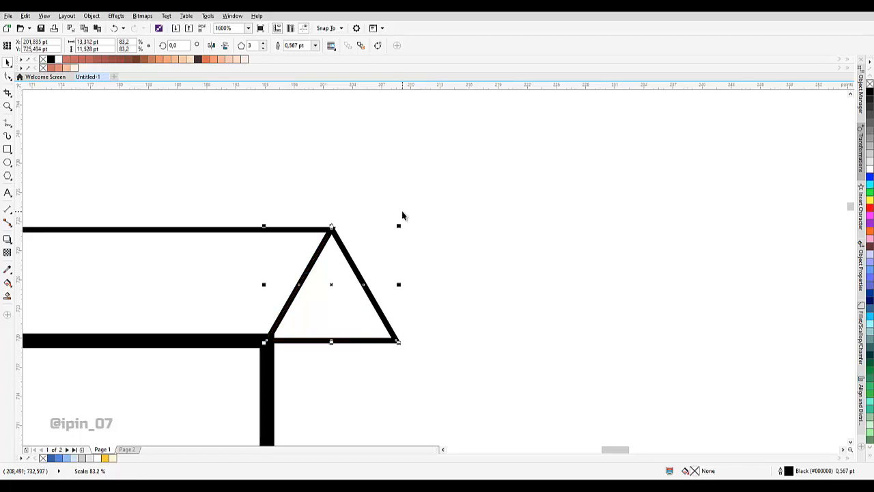
scroll(266, 230, "up", 1)
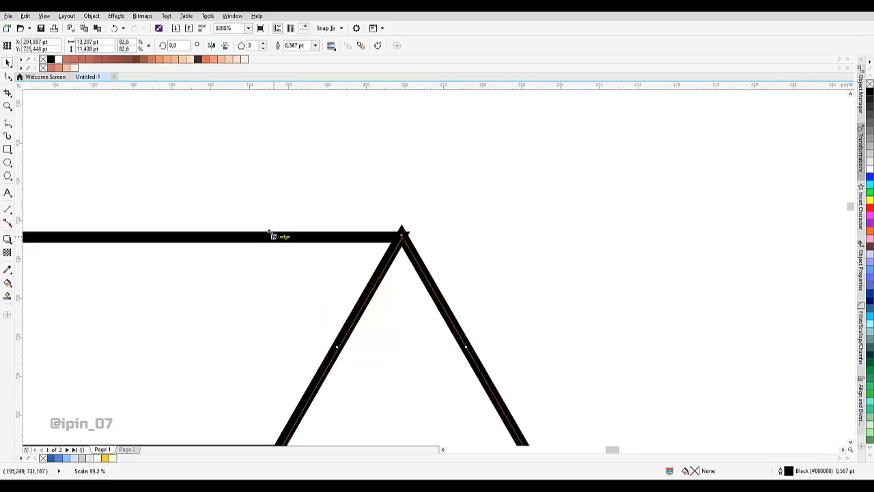
left_click(272, 234, "shift")
scroll(306, 255, "down", 1)
left_click_drag(291, 266, 333, 247)
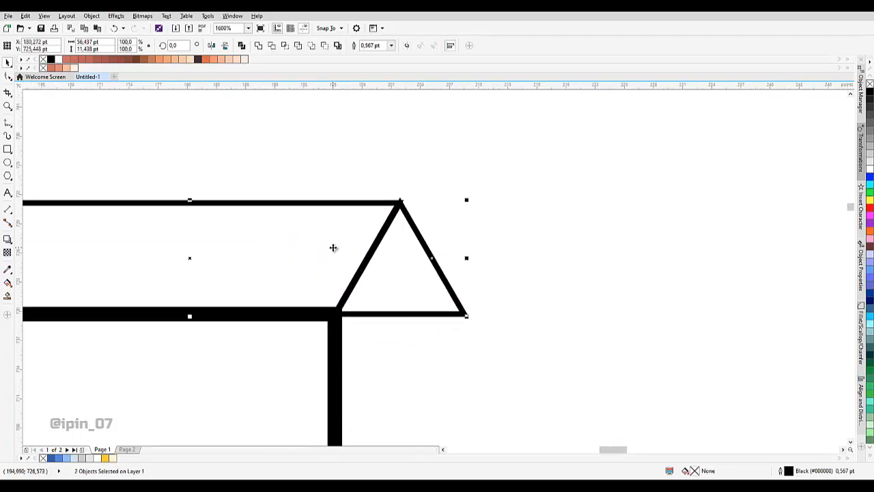
Move the triangle so its lower-left corner snaps to the shared corner of the parallelogram and the large rectangle.
left_click(416, 227)
scroll(367, 258, "up", 1)
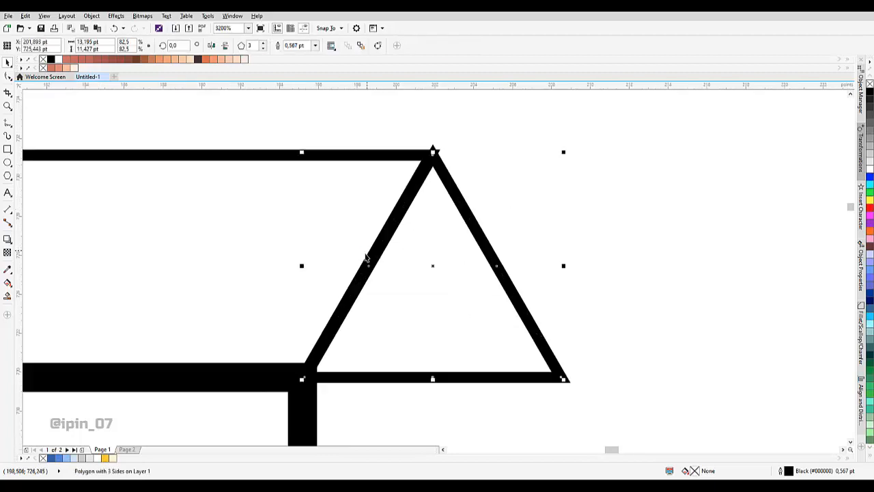
scroll(374, 259, "up", 1)
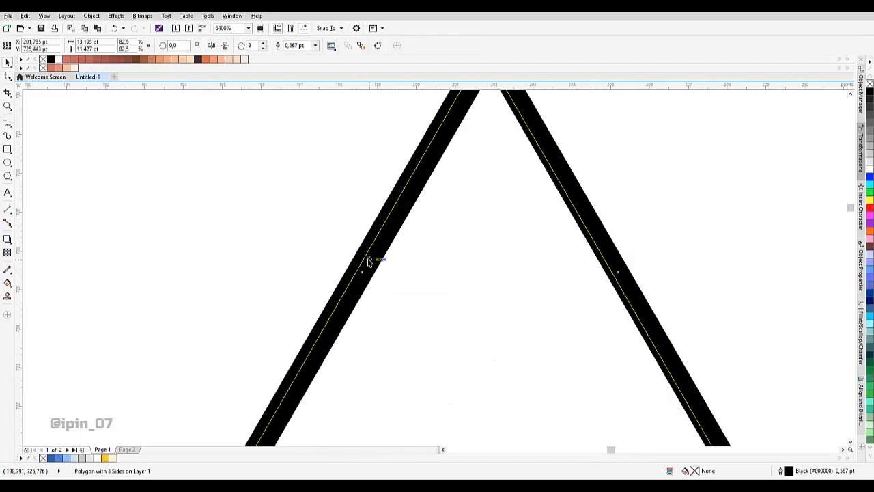
scroll(369, 261, "down", 2)
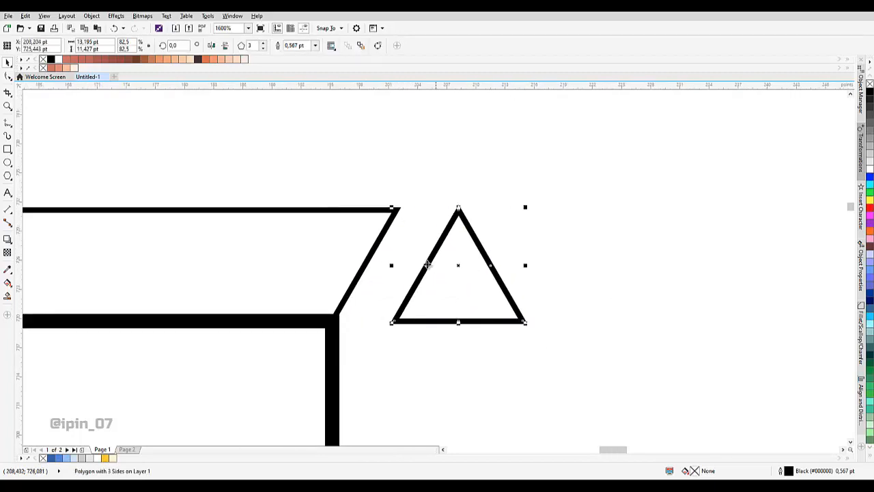
left_click_drag(394, 322, 330, 317)
scroll(337, 274, "down", 1)
key("ctrl+a")
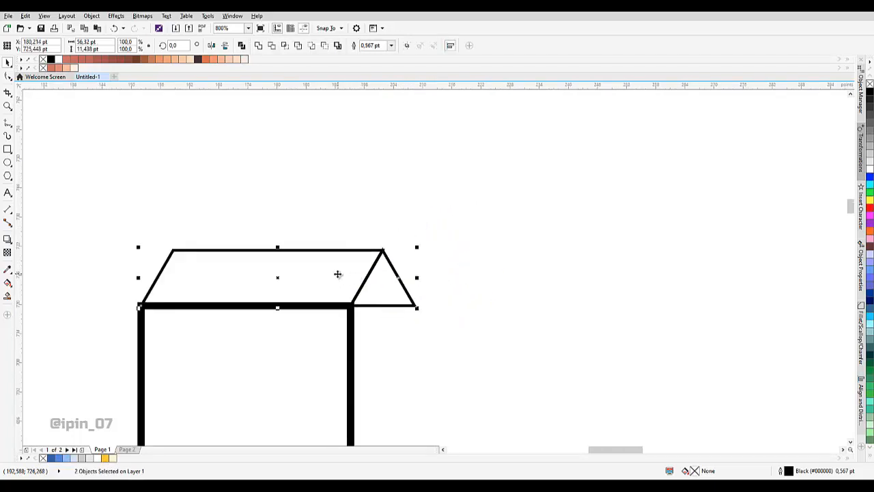
left_click(430, 239)
scroll(408, 299, "down", 2)
left_click_drag(408, 300, 367, 259)
scroll(367, 277, "up", 1)
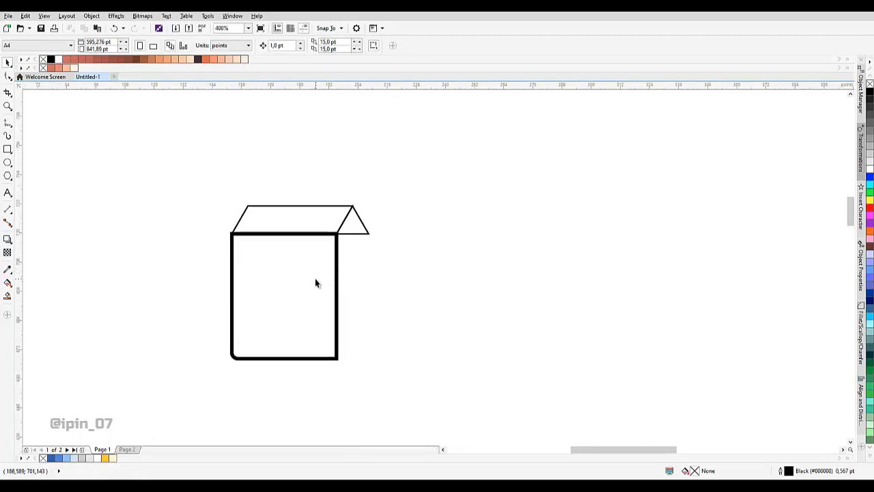
Draw a side rectangle about 14 by 52 pt below the triangle, along the large rectangle's right edge.
left_click(245, 299)
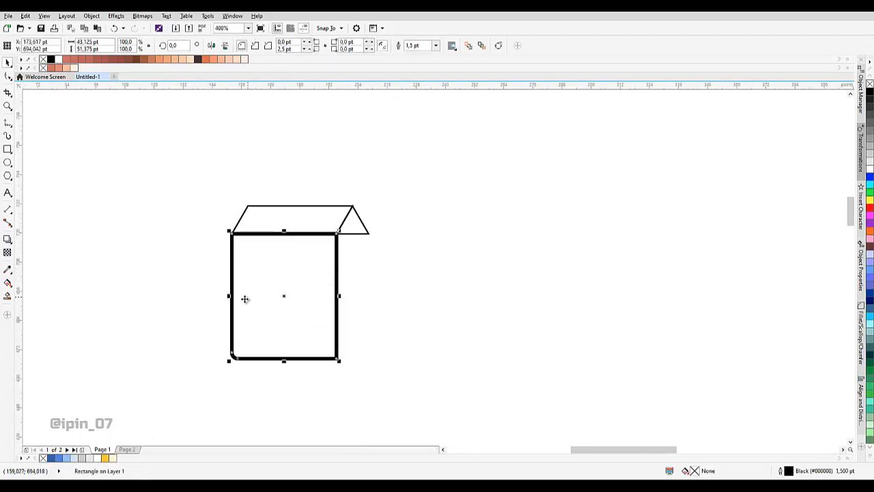
left_click(7, 151)
mouse_move(337, 233)
left_mouse_down()
mouse_move(357, 273)
mouse_move(372, 363)
left_mouse_up()
key("space")
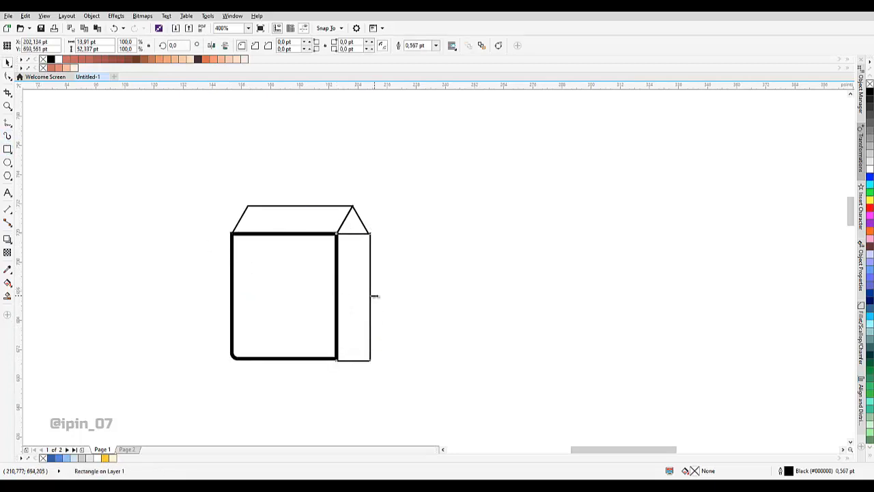
Resize the side rectangle's width to about 13.2 pt so its right edge aligns with the triangle's outer corner.
left_click_drag(373, 296, 362, 239)
scroll(362, 240, "up", 2)
scroll(358, 302, "down", 2)
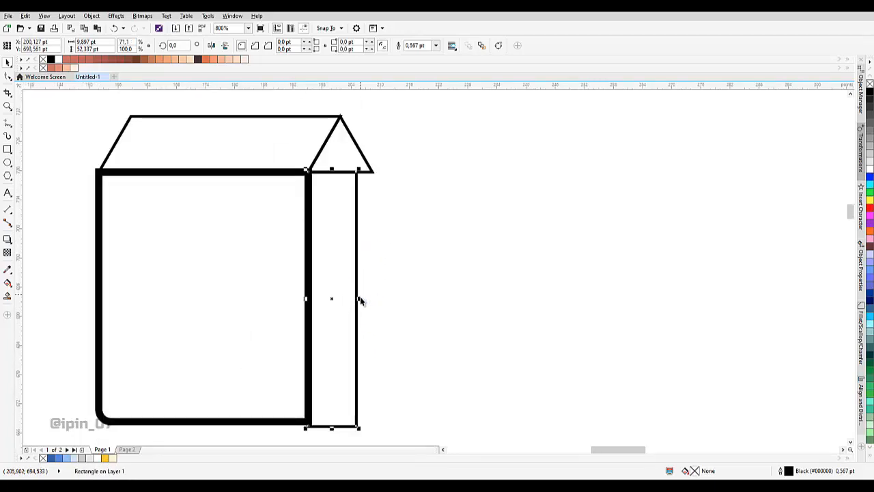
left_click_drag(360, 299, 375, 172)
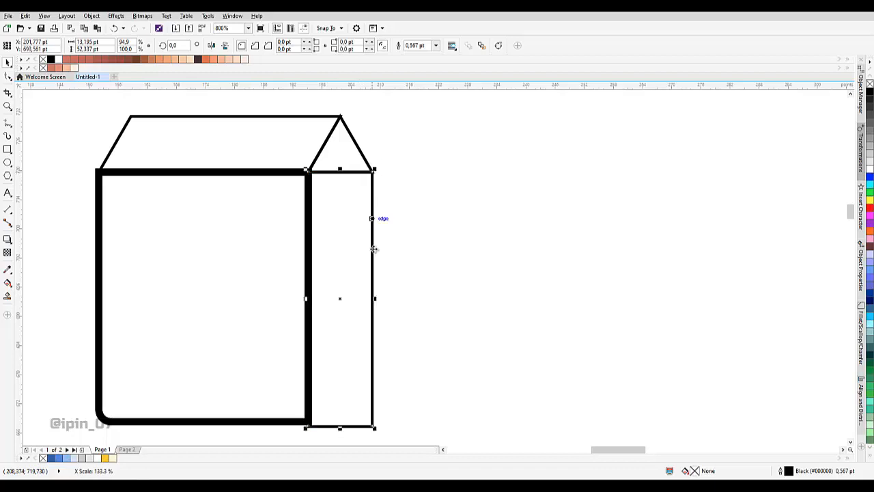
Shorten the side rectangle's height to about 51.4 pt so its bottom edge aligns with the large rectangle's bottom edge.
scroll(380, 163, "down", 2)
scroll(360, 287, "up", 1)
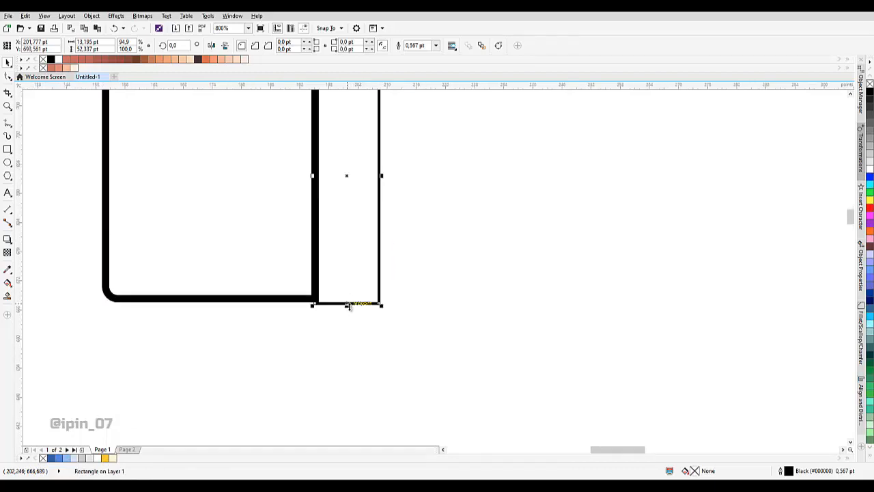
left_click_drag(347, 305, 290, 299)
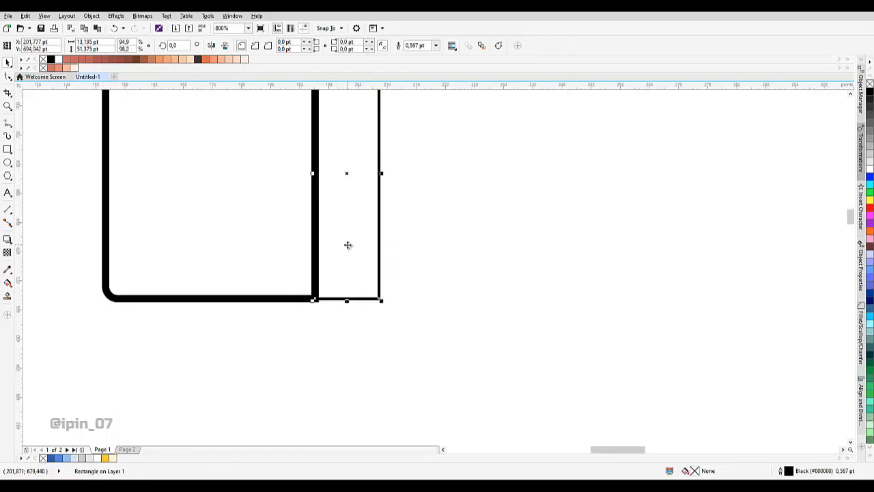
left_click_drag(348, 245, 353, 275)
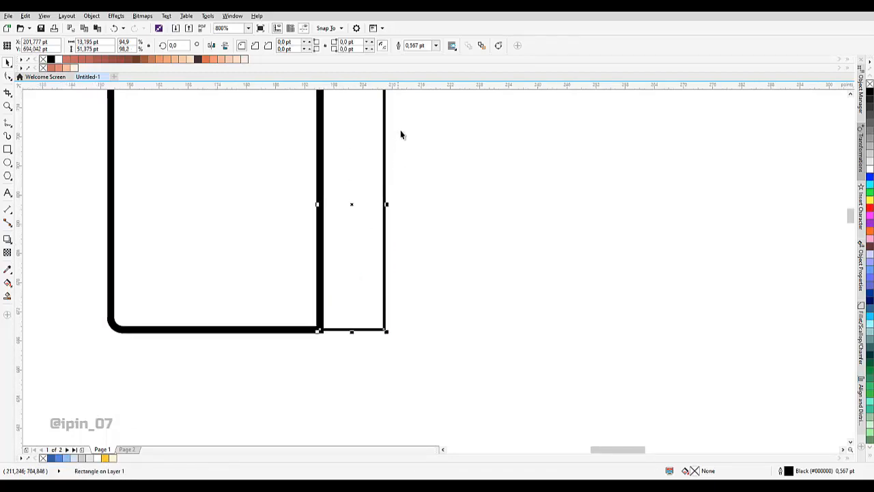
Round the side rectangle's outer bottom corner with a 2 pt radius.
left_click(370, 49)
left_click(429, 180)
scroll(360, 239, "down", 1)
Give all four carton shapes a 1.5 pt outline with round corners and round line caps.
left_click_drag(362, 245, 365, 296)
left_click_drag(452, 366, 156, 87)
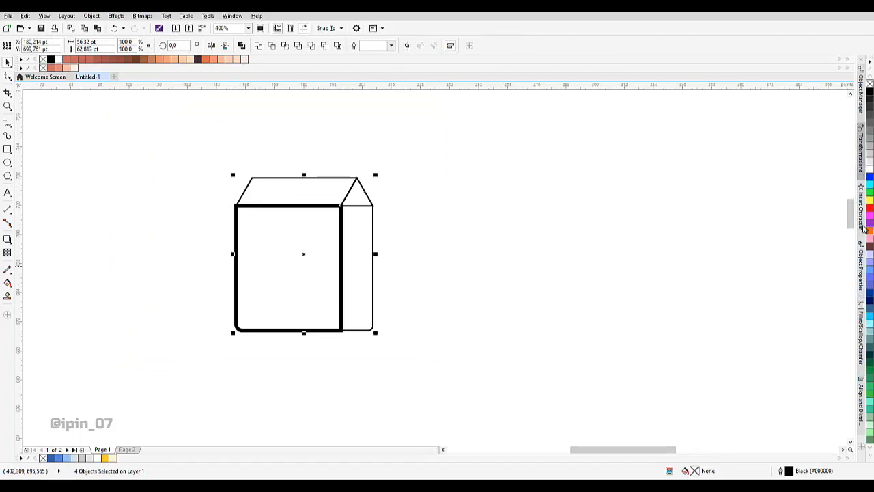
left_click(862, 255)
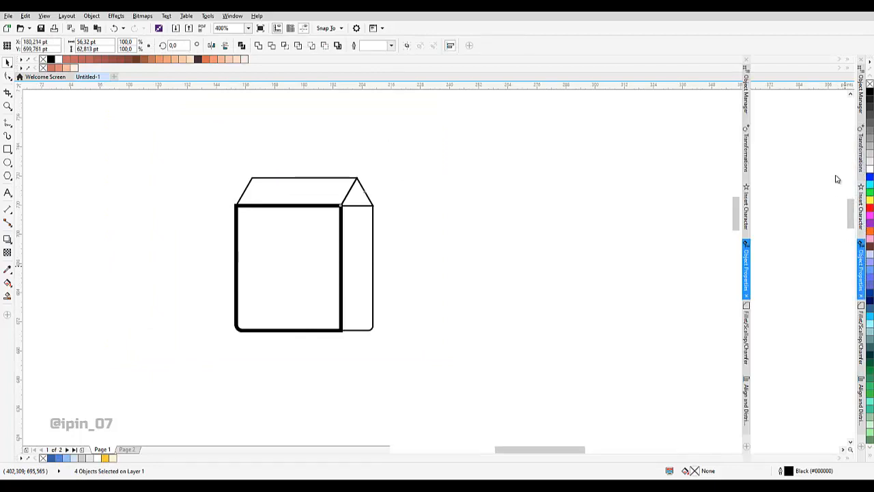
left_click(802, 95)
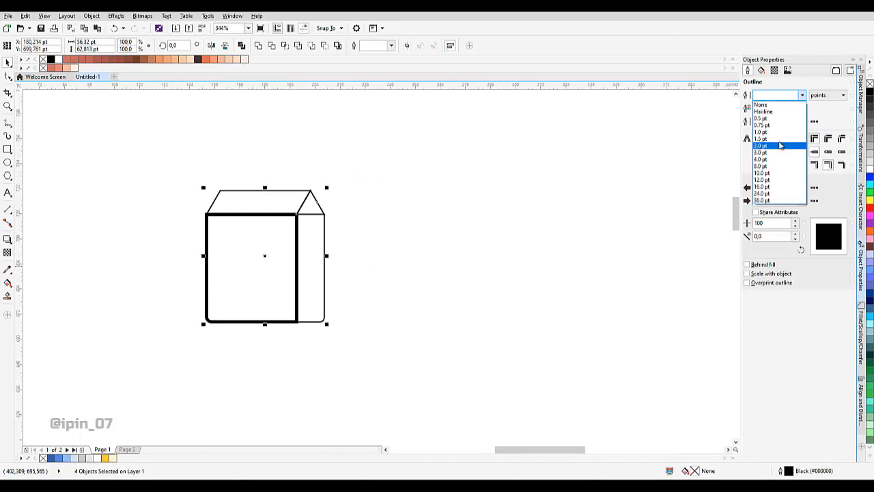
left_click(780, 139)
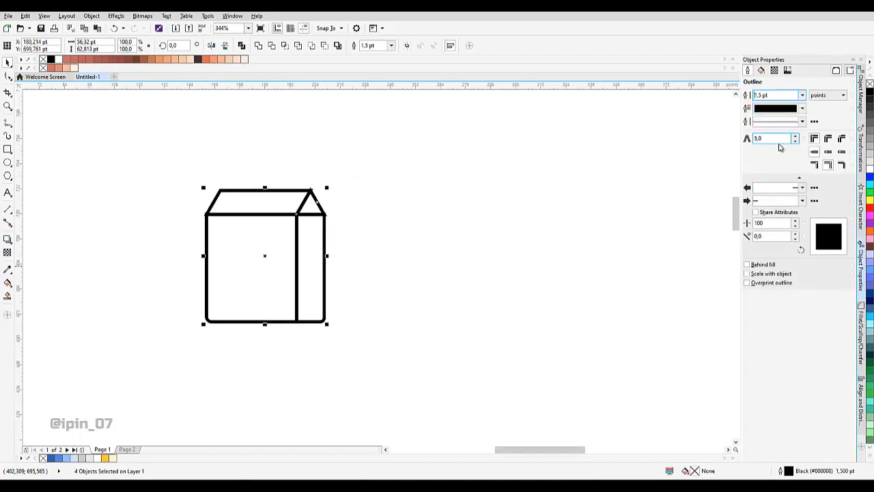
left_click(828, 140)
left_click(828, 152)
left_click(350, 205)
Examine the outline joins where the roof, triangular gable and side panel meet.
scroll(423, 239, "up", 8)
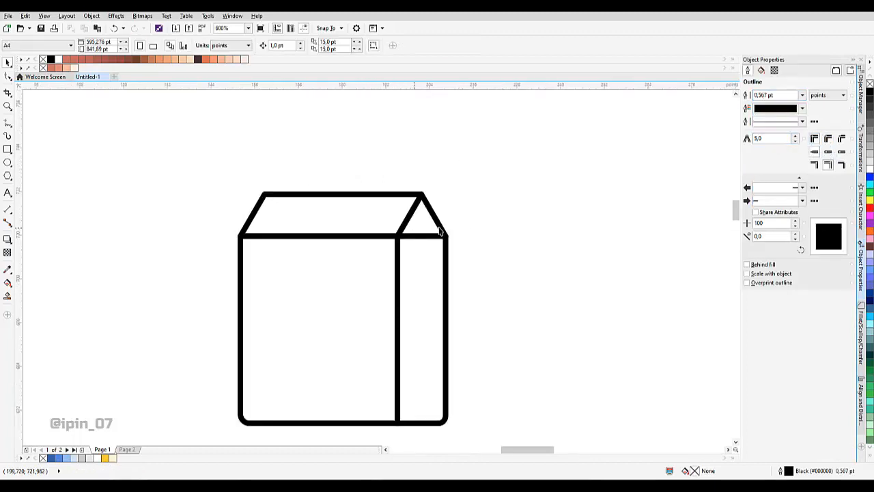
left_click(407, 226)
scroll(403, 230, "down", 2)
key("Escape")
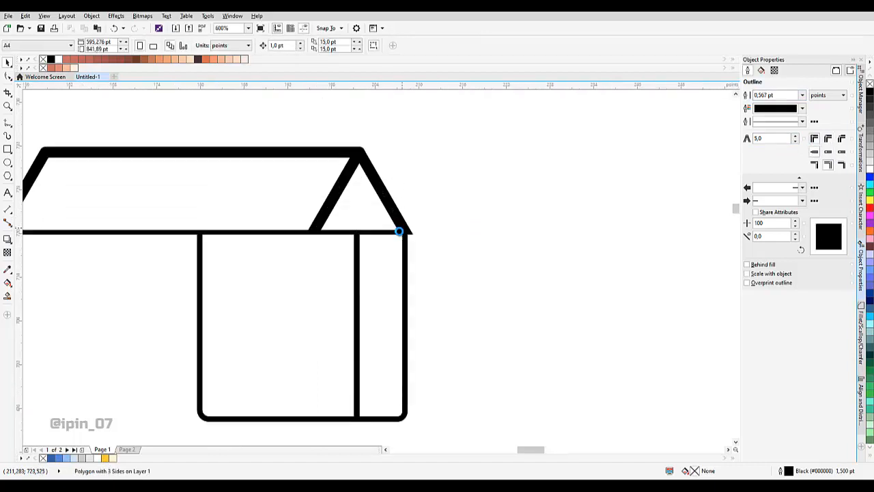
scroll(403, 231, "up", 3)
left_click(411, 266)
scroll(423, 256, "down", 2)
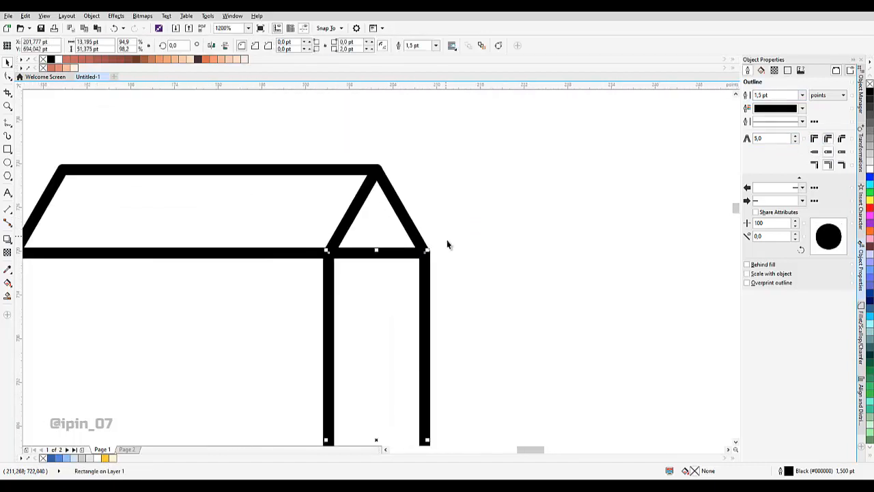
left_click(403, 230)
scroll(404, 233, "up", 1)
left_click_drag(347, 264, 349, 270)
scroll(498, 230, "down", 3)
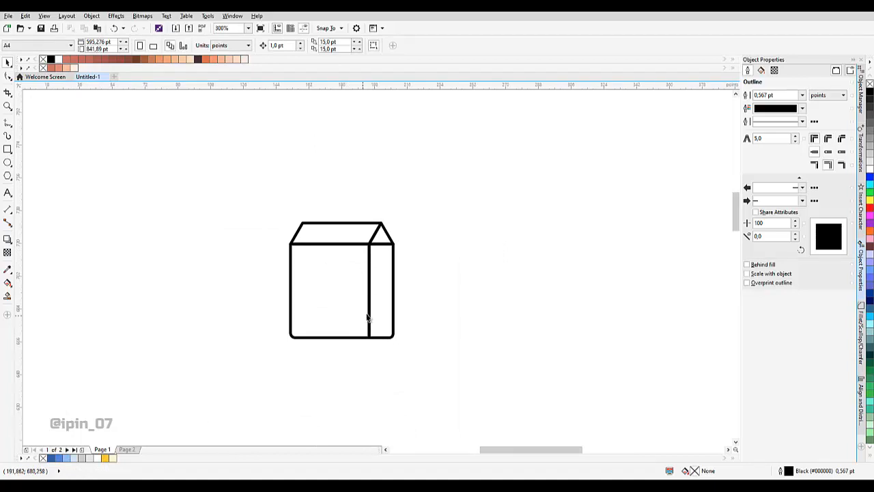
Draw a rectangle about 43.1 by 8.9 pt standing on the top edge of the roof parallelogram.
scroll(406, 310, "down", 1)
scroll(269, 245, "up", 2)
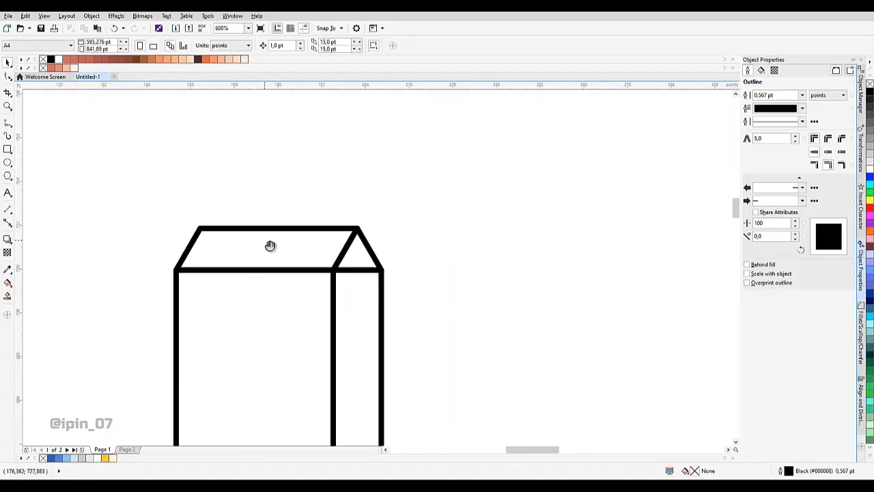
left_click(8, 150)
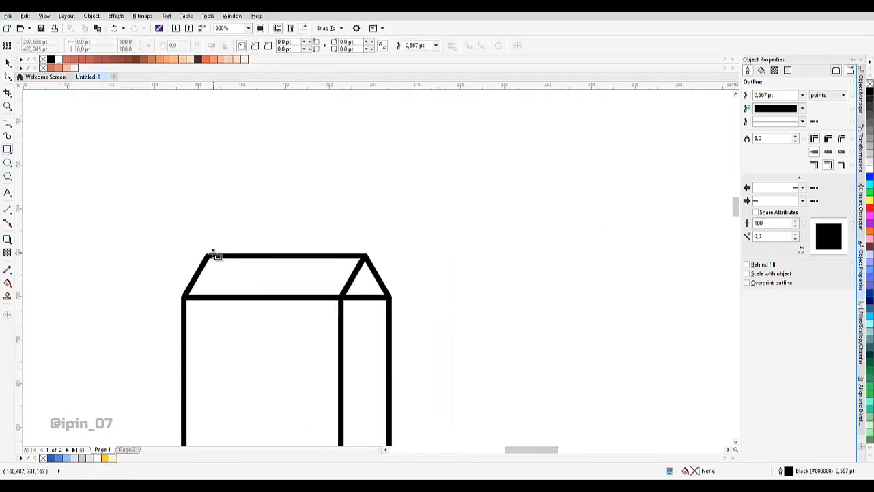
mouse_move(207, 254)
left_mouse_down()
mouse_move(392, 250)
mouse_move(362, 217)
mouse_move(375, 274)
left_mouse_up()
scroll(364, 236, "up", 1)
left_click_drag(205, 210, 320, 213)
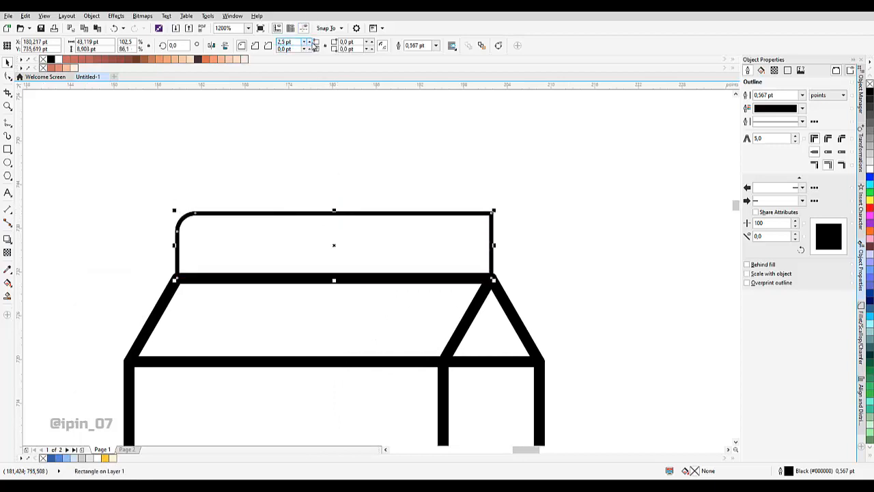
Round both upper corners of the rectangle above the roof to a 3 pt radius.
left_click(309, 41)
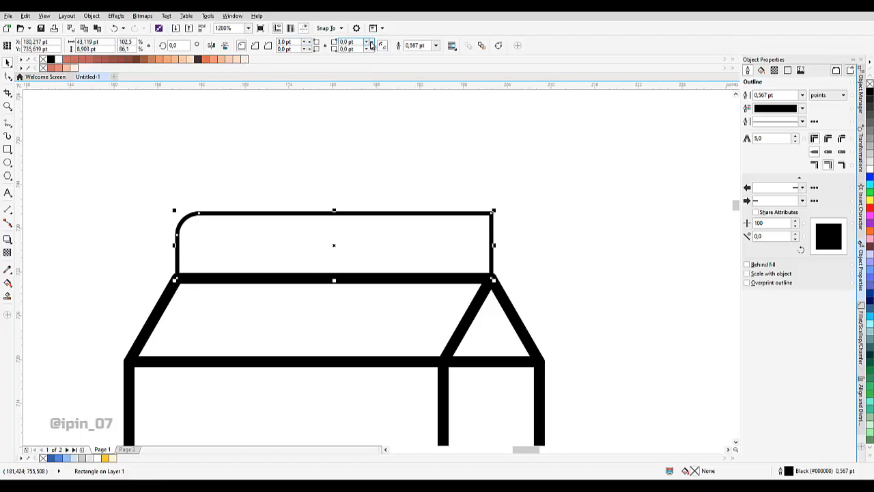
left_click(367, 43)
left_click(367, 42)
left_click(368, 43)
scroll(320, 221, "down", 2)
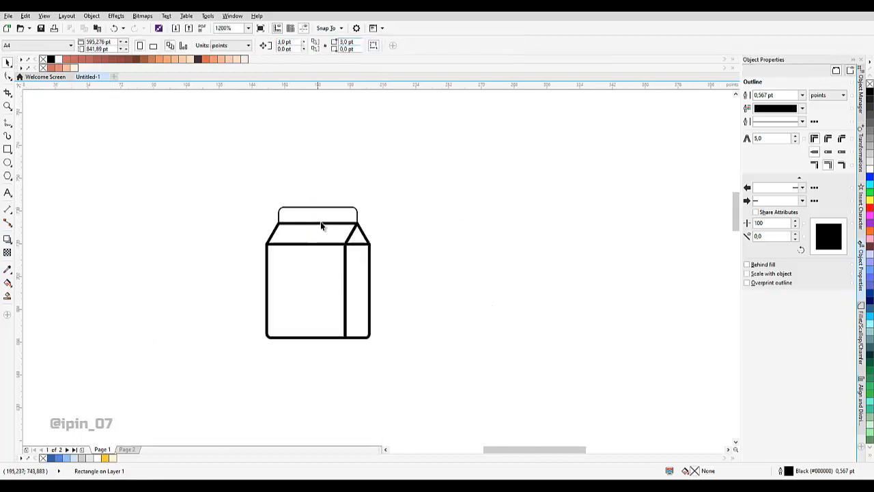
Set the top flap rectangle's outline width to 1.5 pt.
scroll(328, 216, "up", 1)
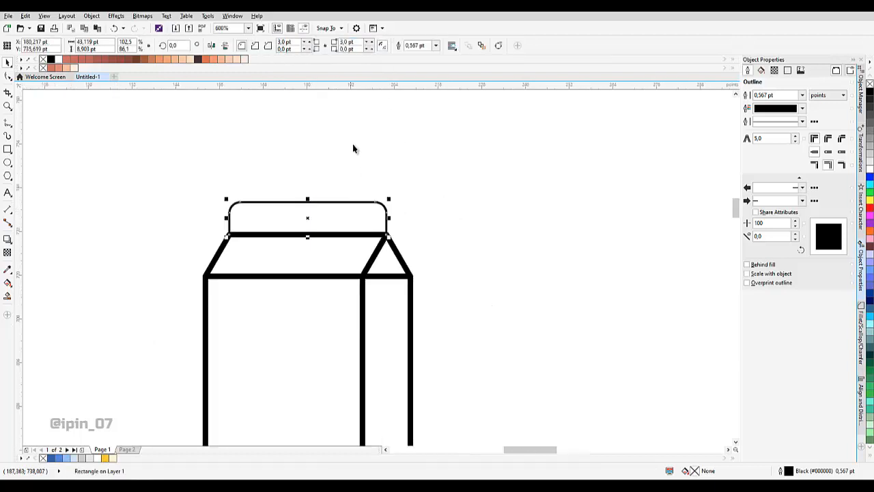
left_click(435, 45)
left_click(419, 88)
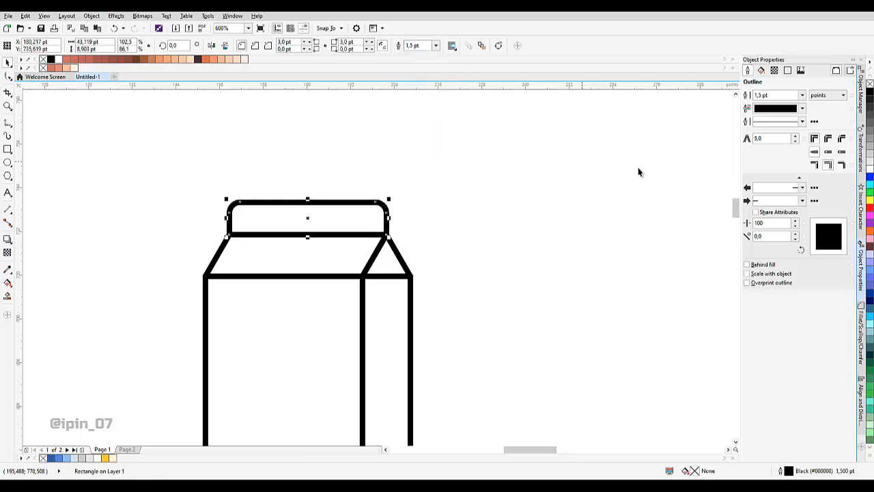
left_click(402, 224)
Move the complete five-piece carton across the page, closer to the colour swatch circles.
scroll(402, 224, "down", 1)
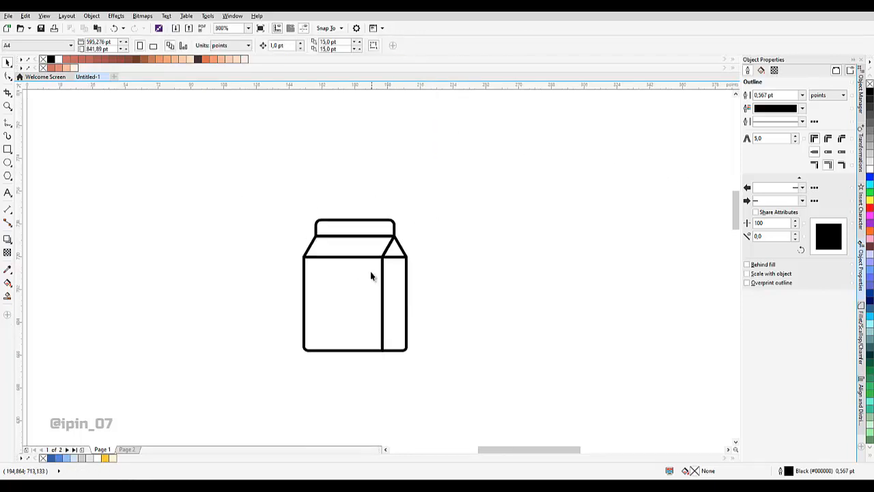
scroll(378, 257, "up", 1)
scroll(398, 241, "down", 1)
scroll(401, 236, "down", 1)
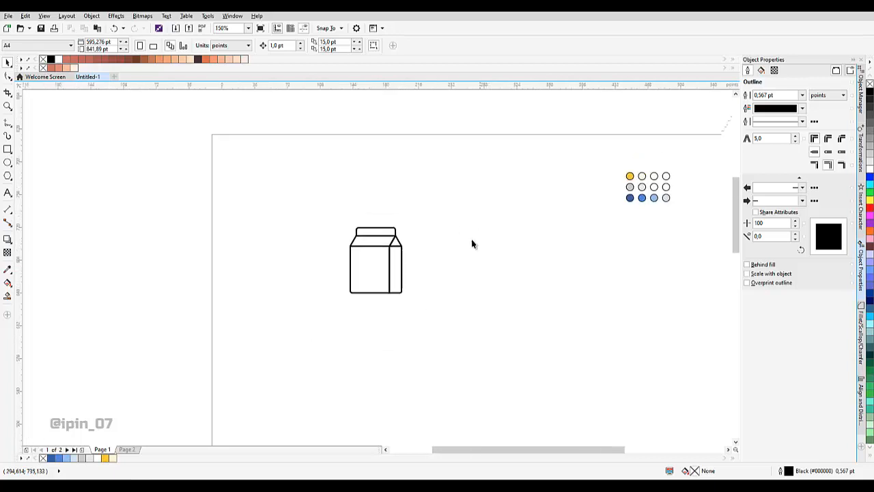
left_click_drag(300, 196, 452, 320)
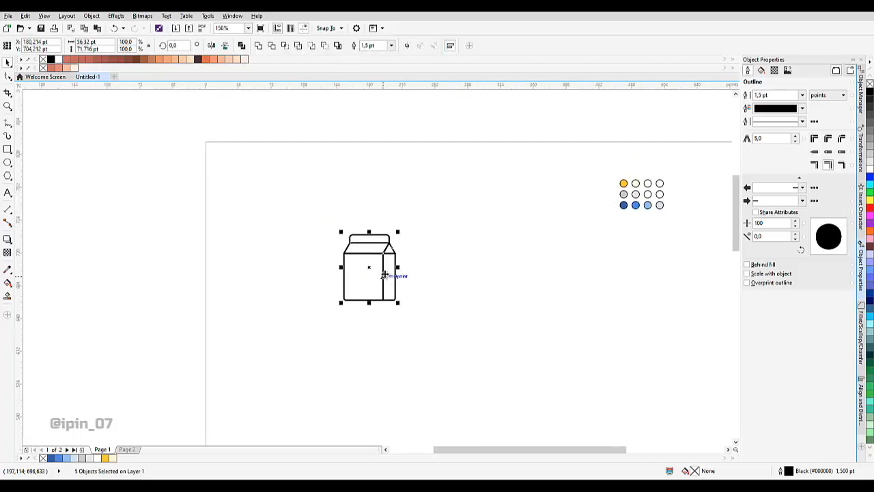
left_click_drag(398, 273, 533, 258)
scroll(448, 253, "up", 1)
left_click(415, 232)
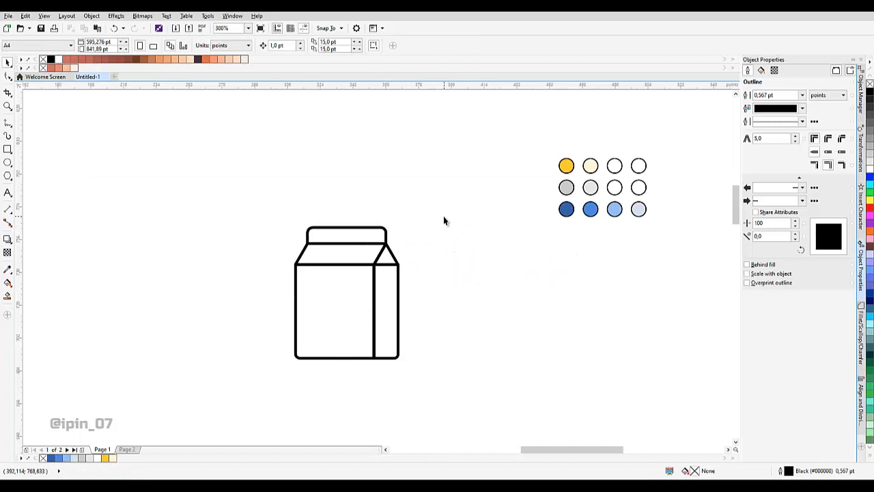
Examine the carton's outlines and side panel up close and as a whole beside the colour swatches.
scroll(378, 243, "up", 1)
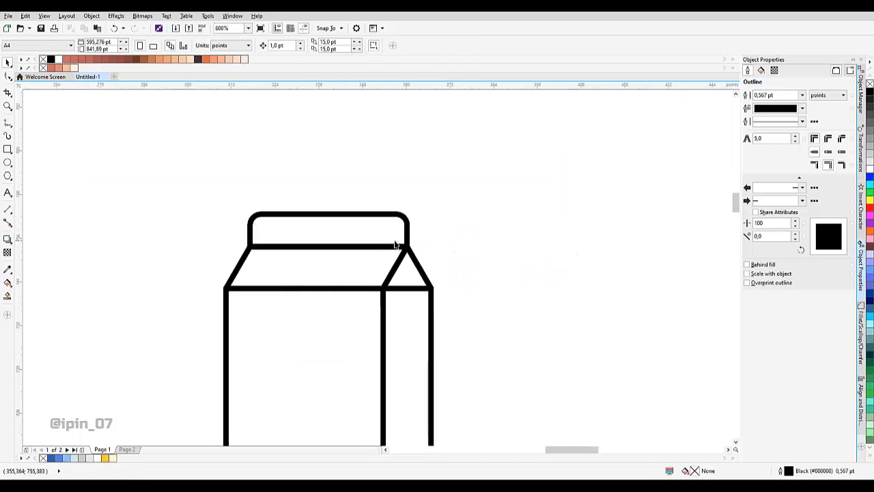
scroll(401, 249, "down", 1)
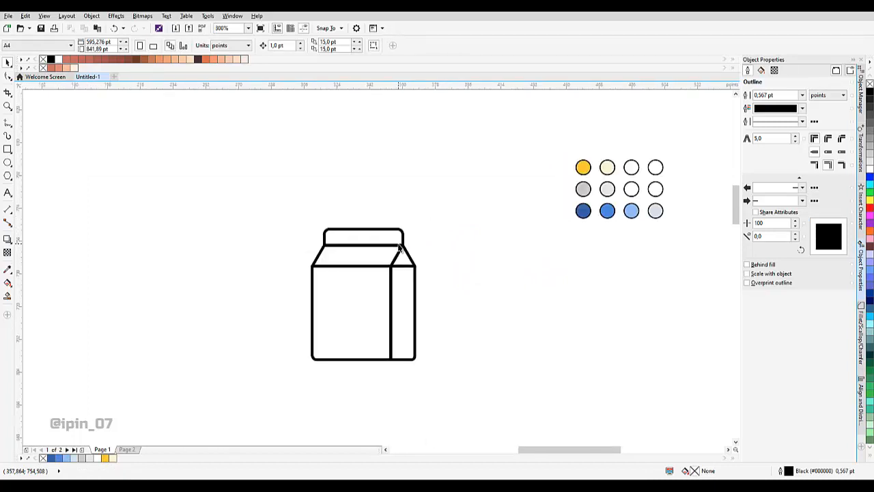
scroll(403, 295, "up", 1)
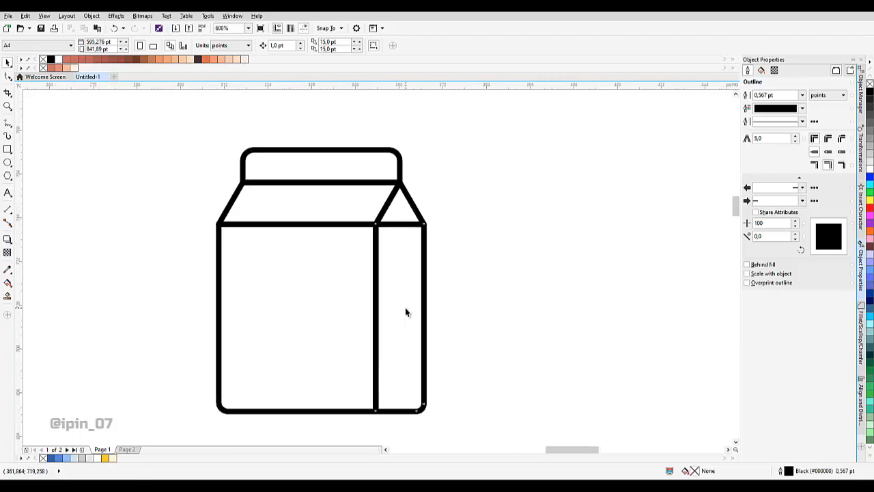
left_click(412, 284)
scroll(389, 310, "down", 2)
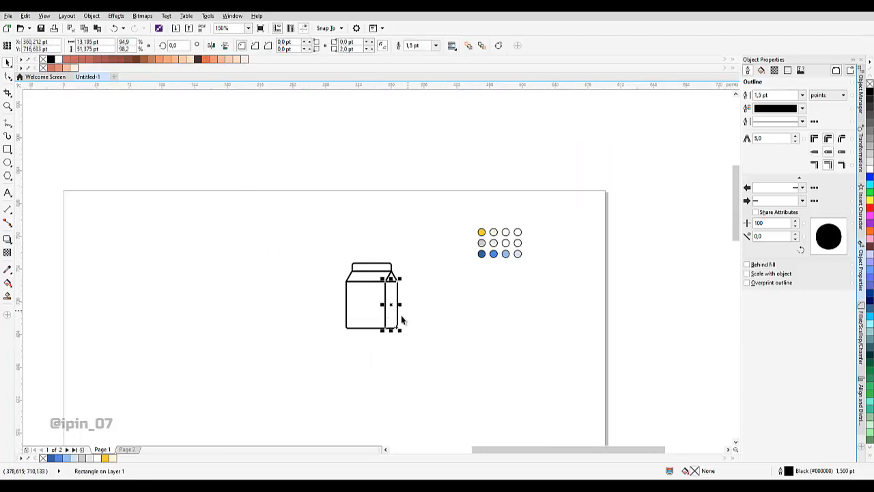
left_click(358, 395)
scroll(386, 334, "up", 2)
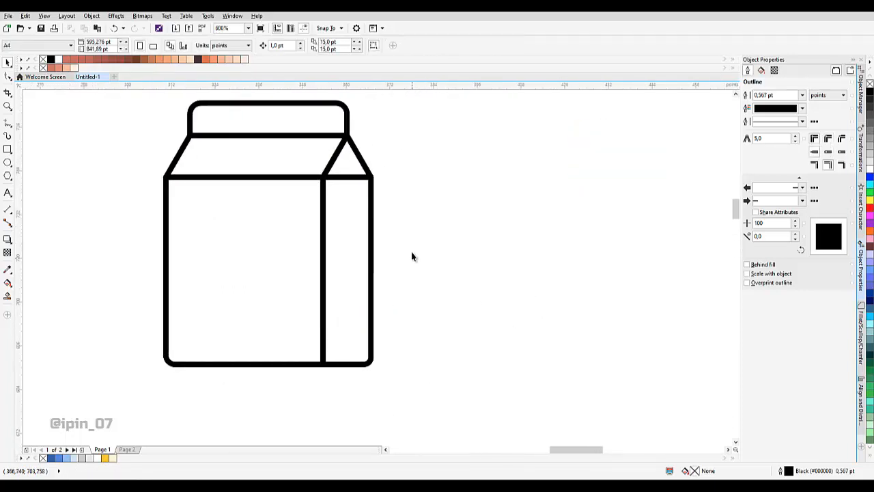
scroll(376, 265, "down", 1)
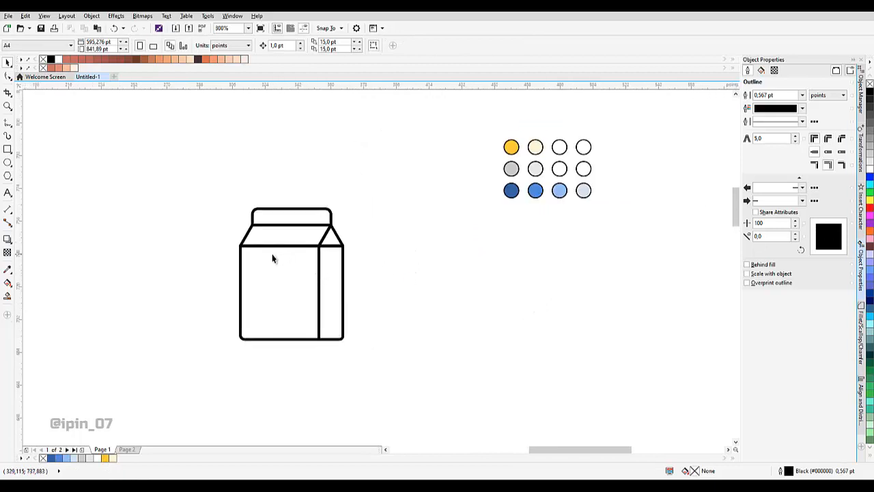
Sample the light blue swatch circle and fill the carton's roof, front, side panel and triangular gable with it.
scroll(272, 258, "up", 1)
left_click(8, 272)
scroll(437, 225, "down", 1)
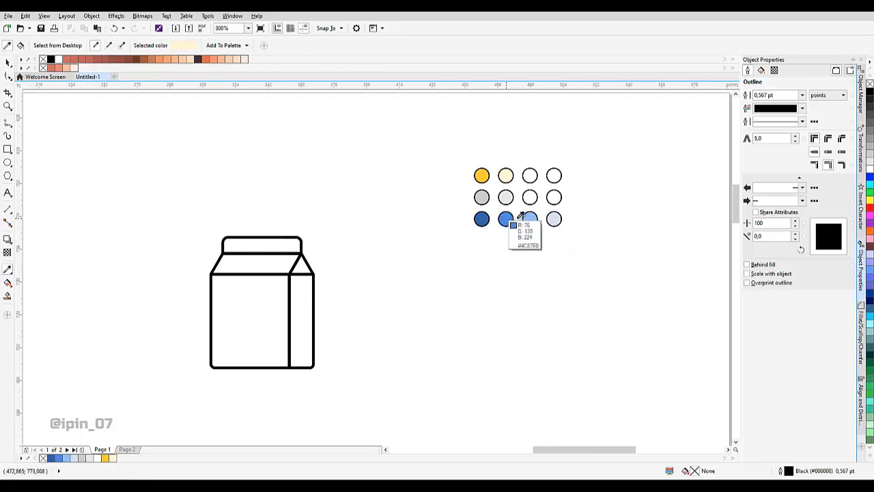
left_click(530, 219)
left_click(256, 260)
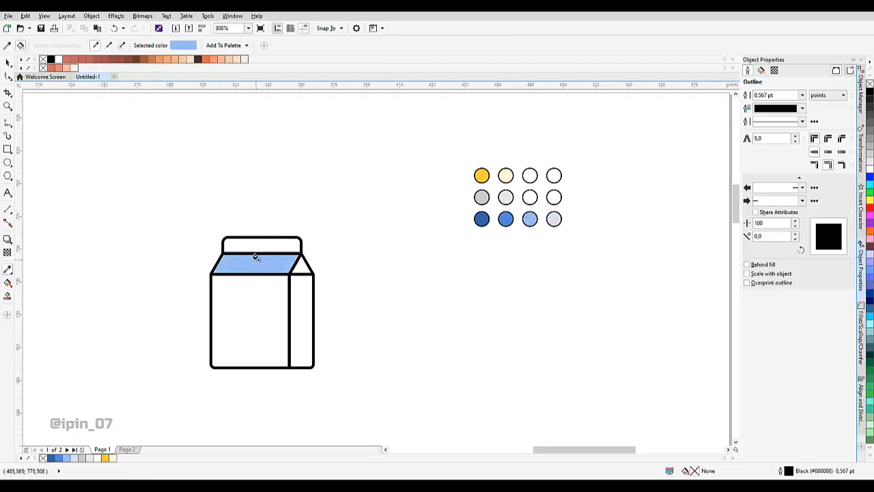
left_click(262, 297)
left_click(304, 302)
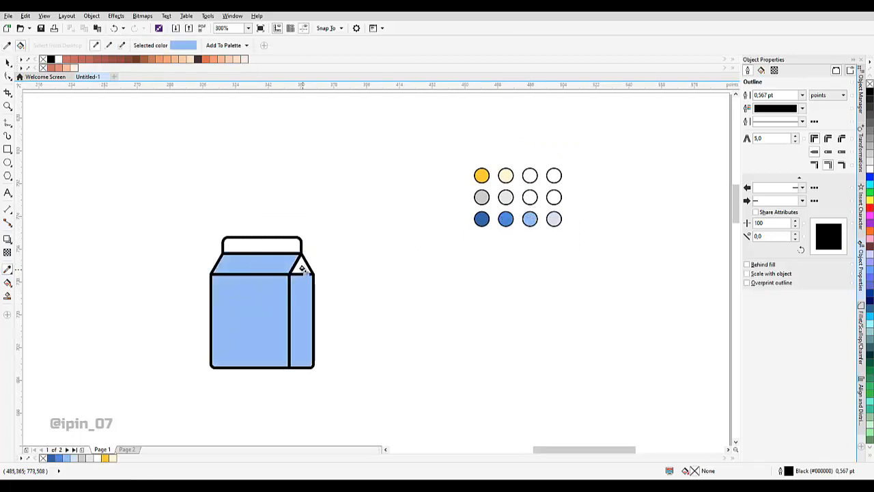
left_click(302, 266)
Sample the light grey swatch circle and fill the carton's top flap with it.
left_click(510, 198)
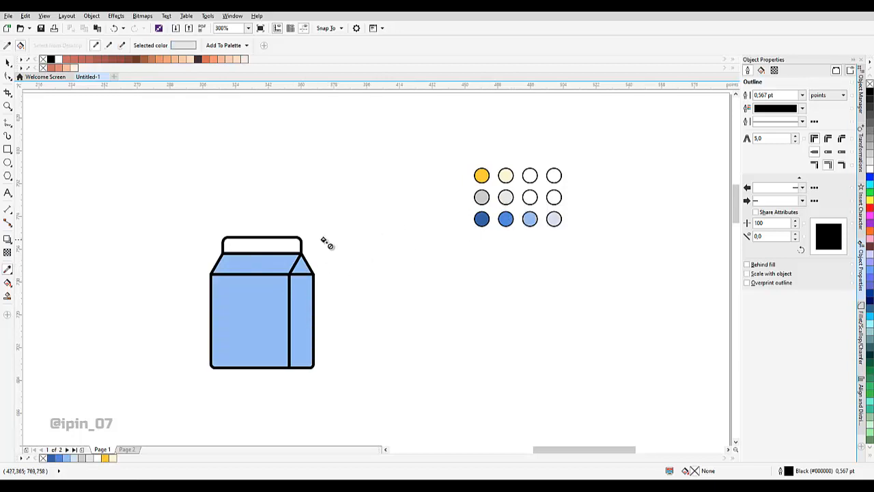
left_click(281, 244)
key("space")
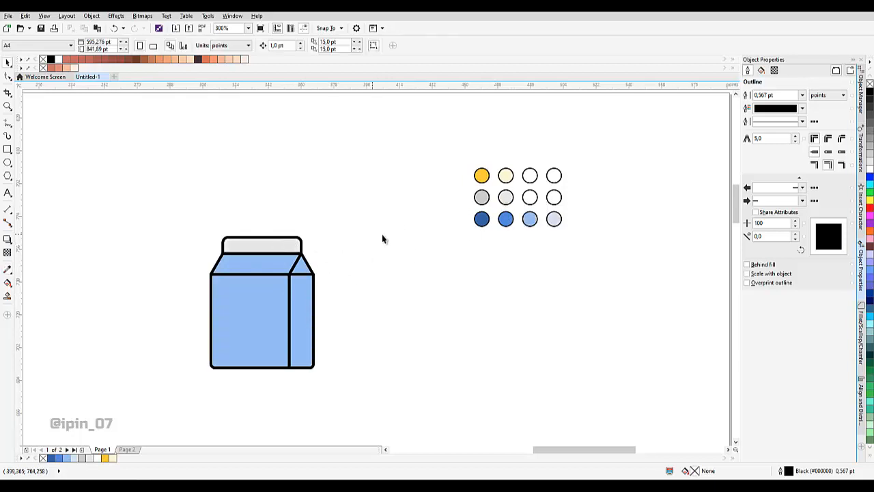
left_click_drag(266, 277, 304, 262)
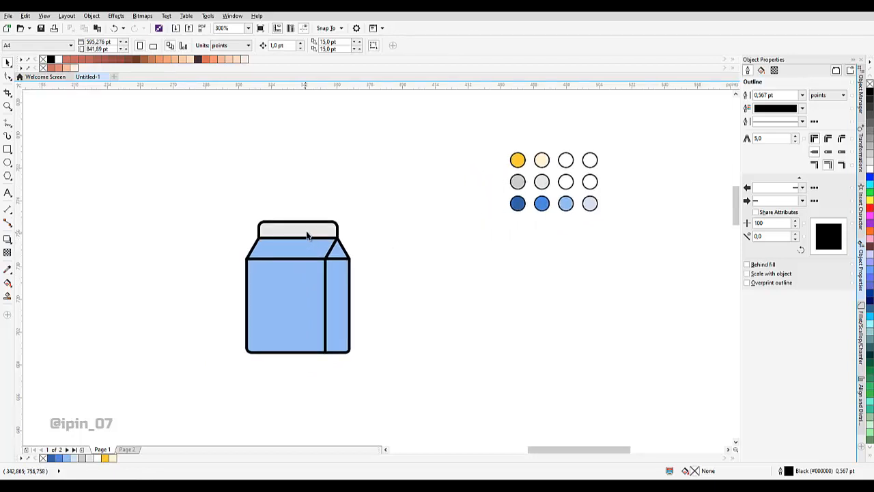
scroll(285, 292, "up", 2)
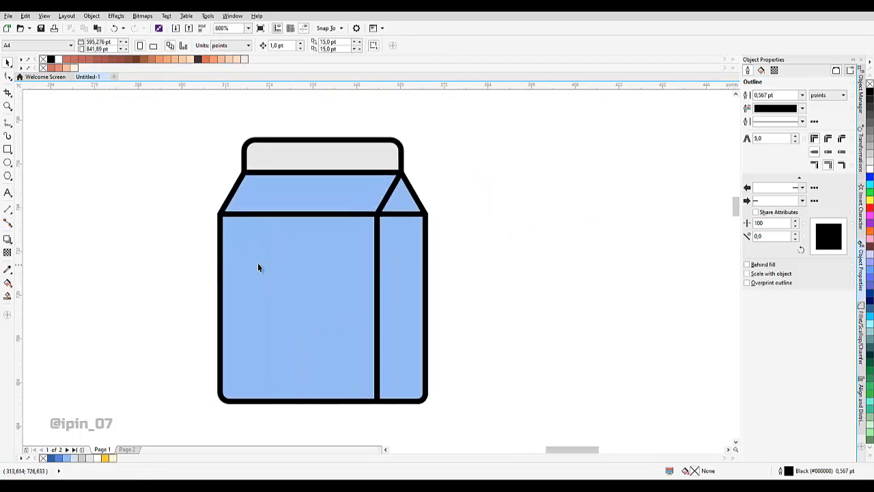
Draw a rectangle about 86.5 by 15 pt across the carton body and skew it 30 degrees into a rising diagonal band.
left_click(7, 148)
left_click_drag(144, 257, 459, 311)
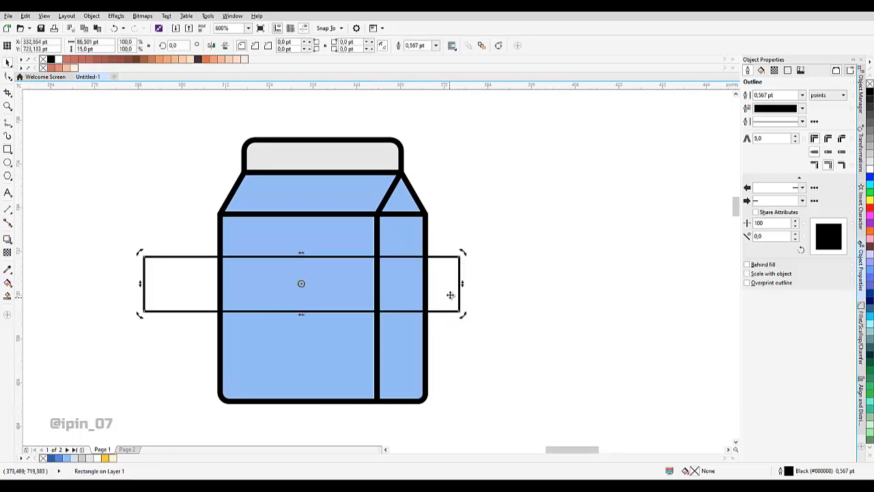
left_click_drag(465, 281, 464, 220)
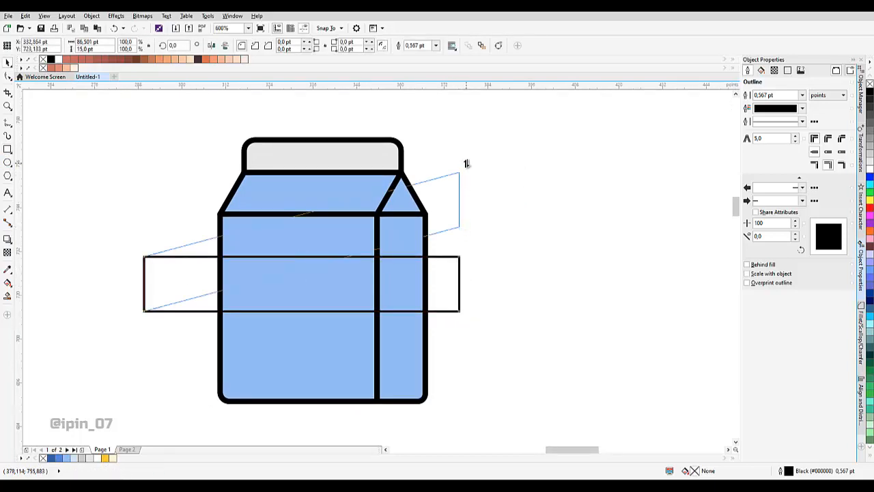
left_click_drag(466, 164, 461, 219)
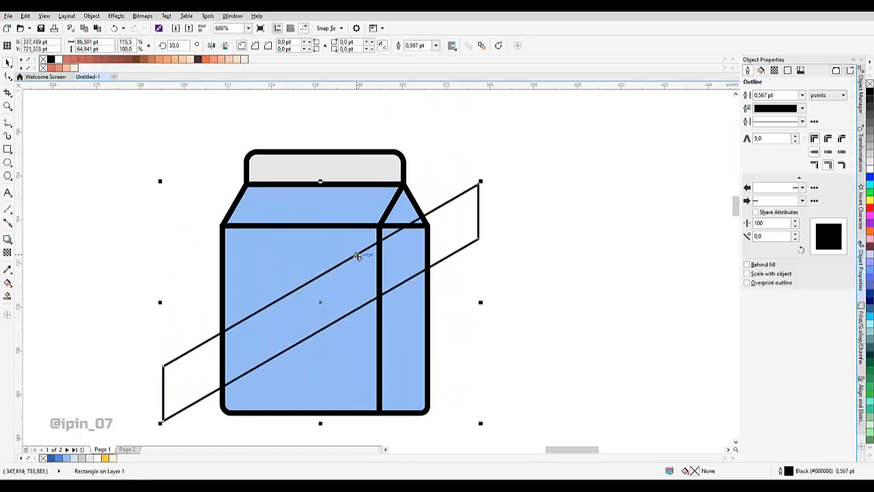
Intersect the diagonal band with the carton's front panel and delete the original band.
left_click(319, 273, "shift")
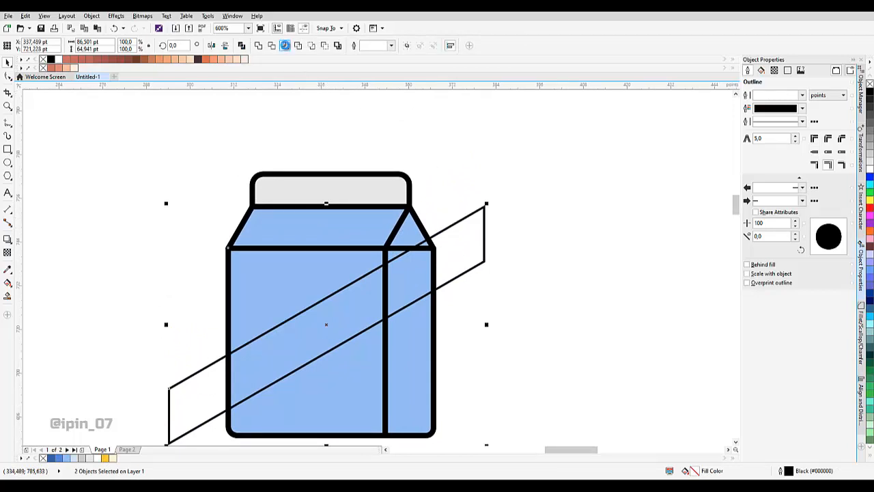
left_click(284, 45)
left_click(454, 229)
key("Delete")
scroll(467, 241, "down", 4)
left_click_drag(467, 241, 368, 279)
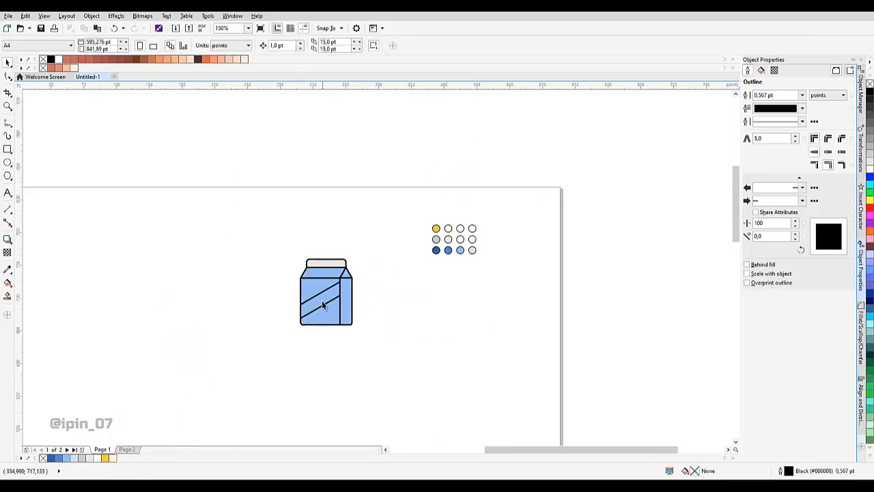
Fill the diagonal stripe on the carton's front panel with light grey.
scroll(321, 300, "up", 2)
left_click(323, 300)
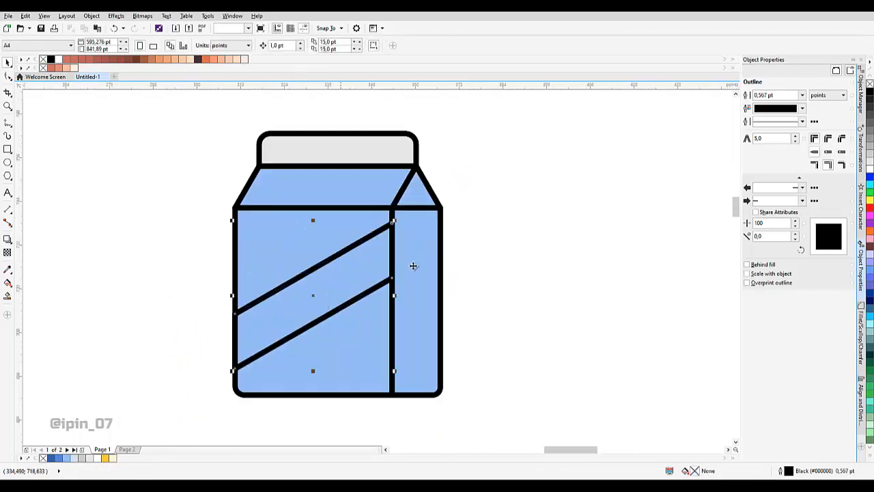
left_click(869, 162)
left_click(578, 174)
scroll(418, 234, "down", 1)
left_click_drag(418, 233, 340, 251)
left_click(316, 220)
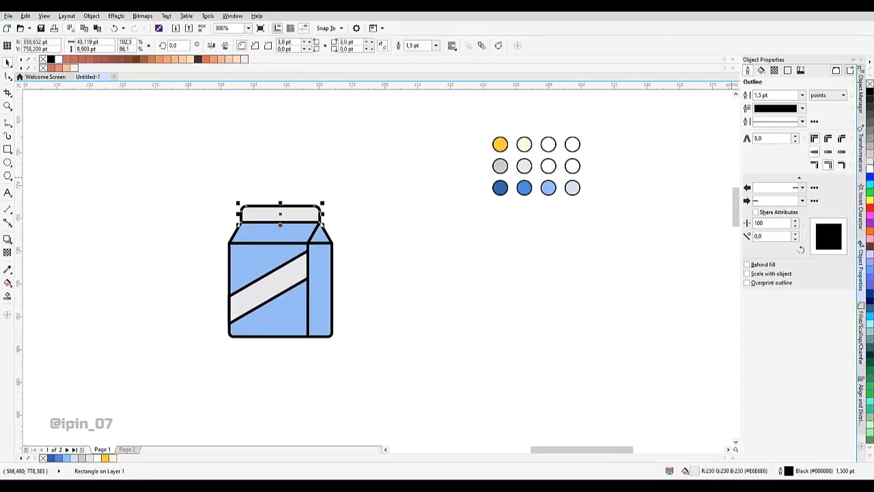
left_click(431, 209)
left_click_drag(285, 260, 321, 237)
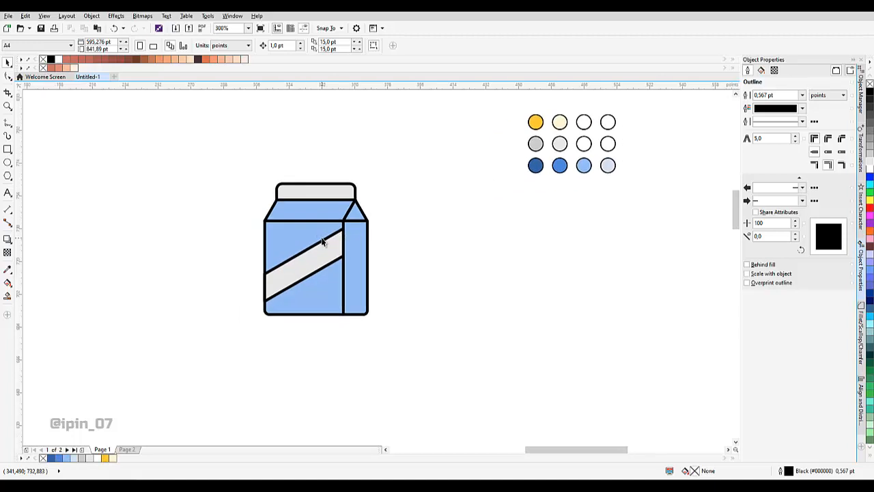
Set the outline width of all six carton pieces to 2.0 pt.
left_click_drag(193, 149, 505, 376)
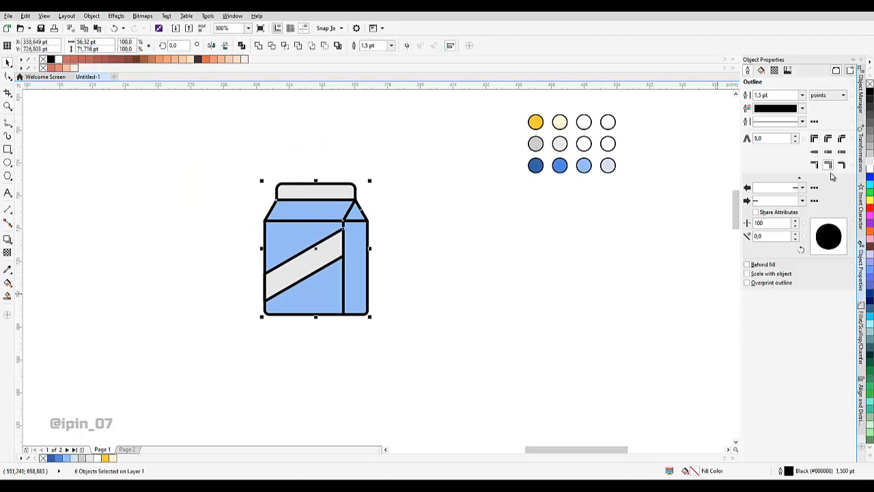
left_click(802, 95)
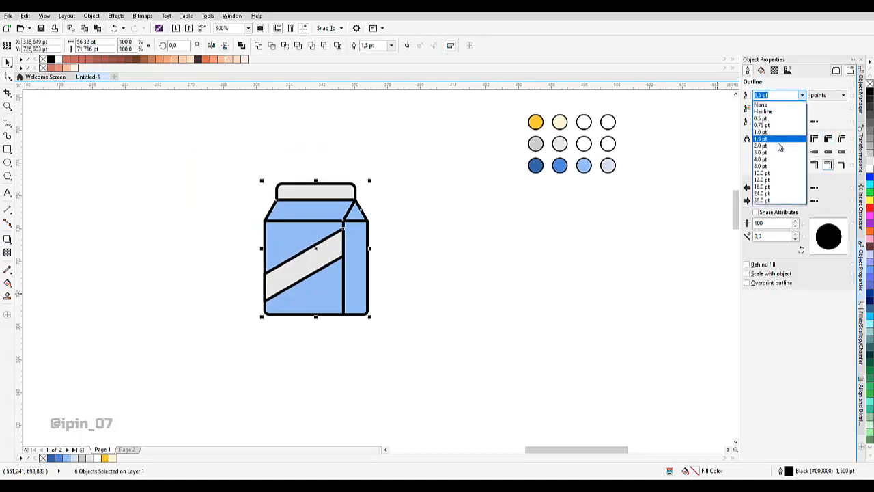
left_click(779, 146)
key("Escape")
scroll(388, 229, "up", 2)
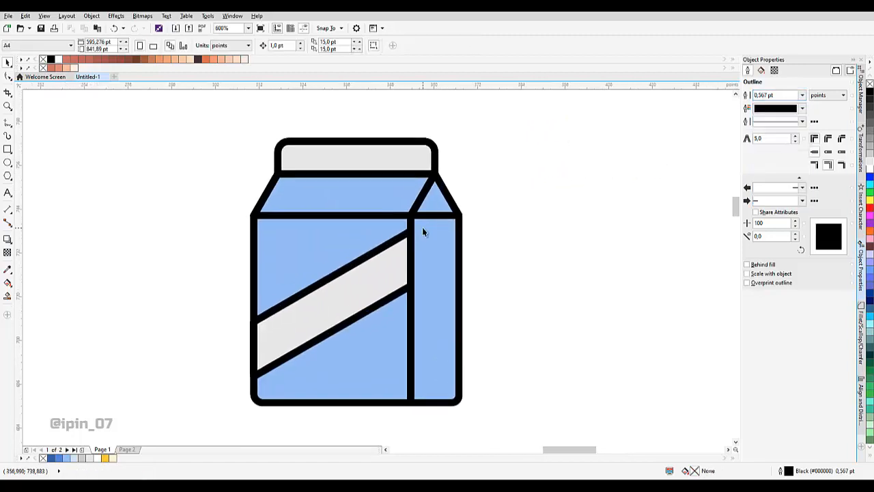
left_click_drag(344, 175, 363, 213)
scroll(317, 227, "down", 1)
scroll(319, 238, "up", 1)
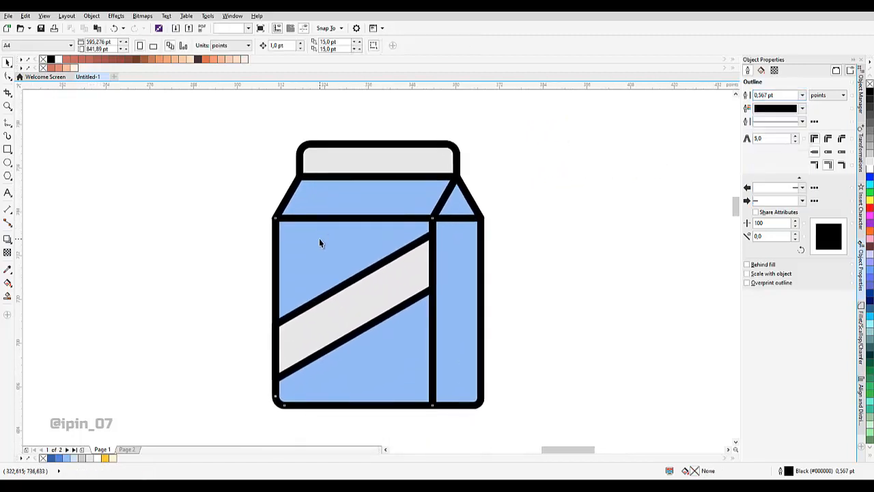
Duplicate the front panel with an offset of about 3.9 pt to the right and convert the copy to curves.
left_click(319, 240)
scroll(309, 239, "up", 1)
scroll(299, 213, "down", 1)
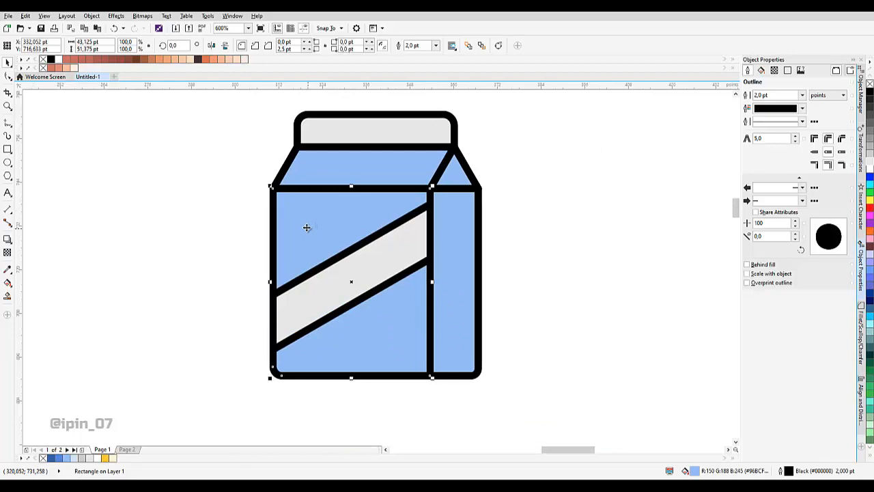
left_click_drag(306, 227, 319, 226)
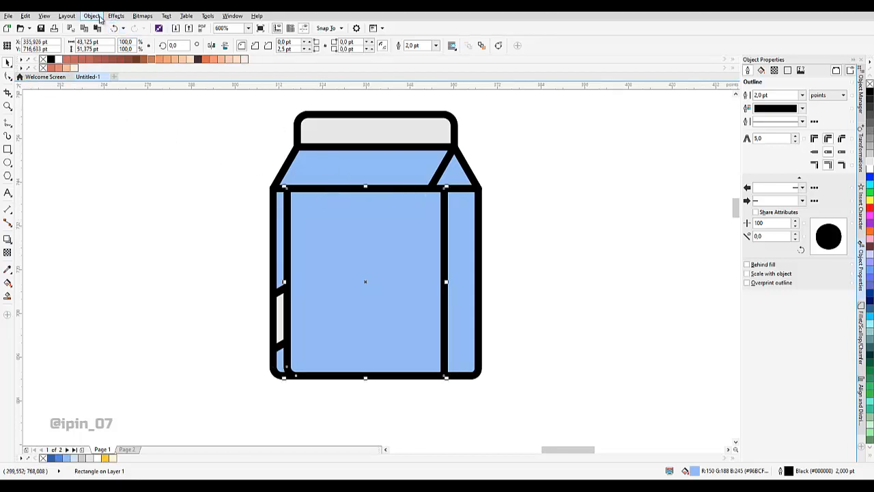
left_click(95, 16)
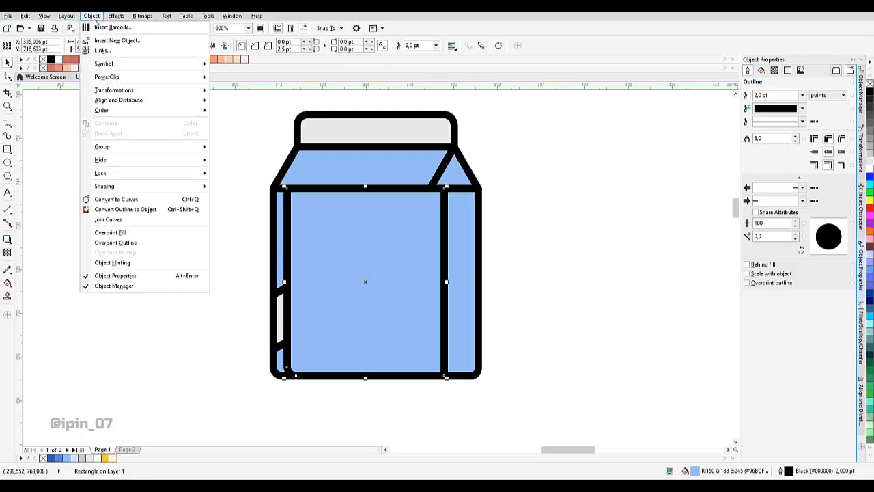
left_click(124, 198)
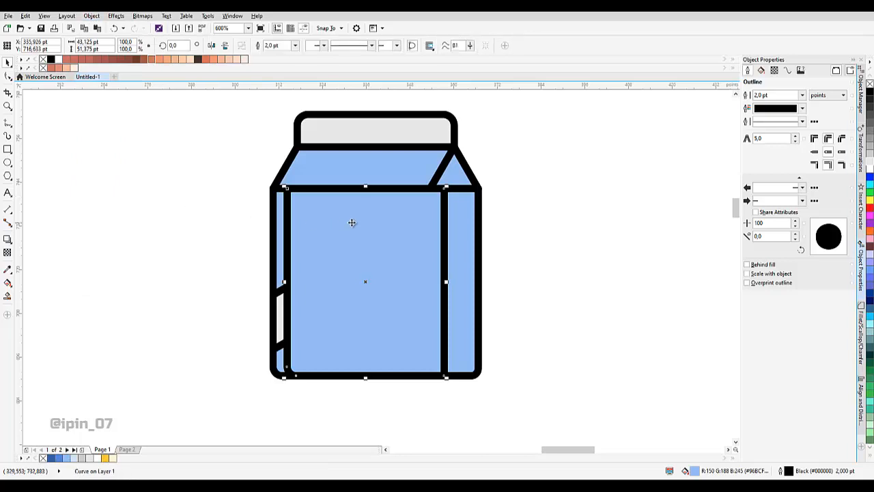
Break the copied panel's curve on its upper edge and delete everything except its left side and rounded lower corner.
scroll(357, 202, "up", 2)
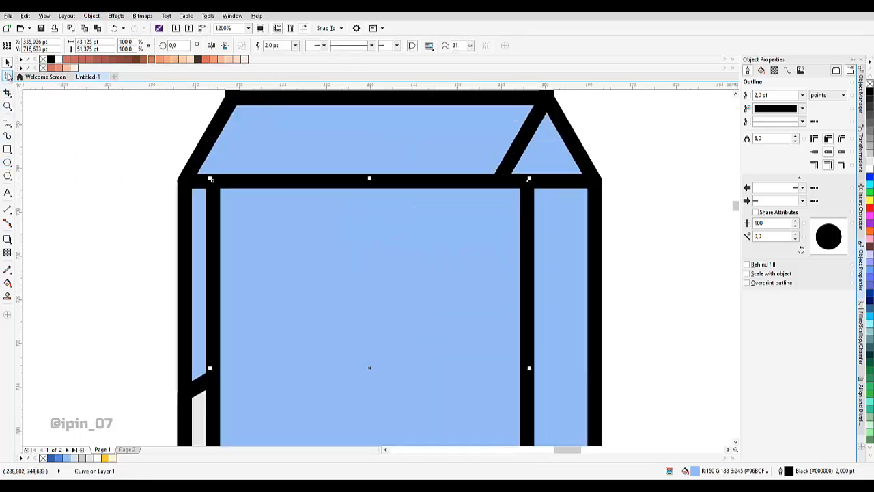
left_click(8, 76)
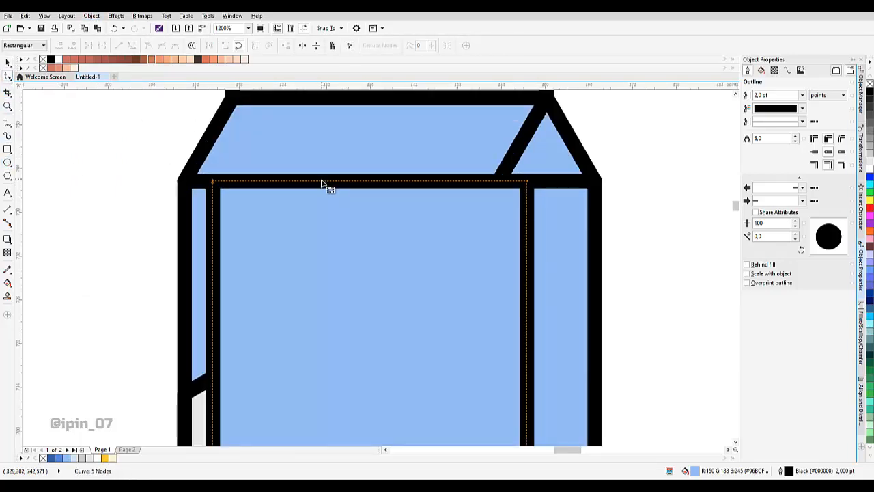
left_click(321, 182)
left_click(74, 45)
scroll(370, 203, "down", 2)
left_click_drag(389, 168, 458, 300)
key("Delete")
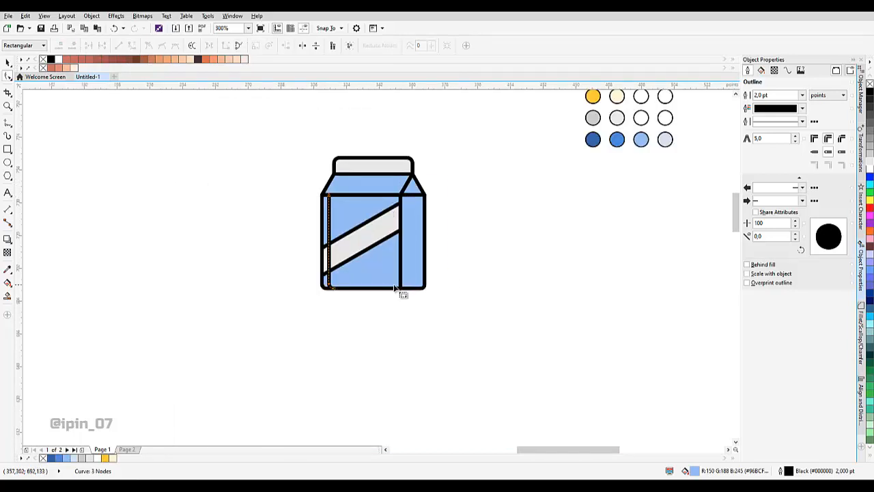
Extend the remaining edge curve with the Pen tool parallel to the roof's slope and close it as a loose shape outside the carton's left side.
scroll(382, 288, "up", 1)
left_click(7, 122)
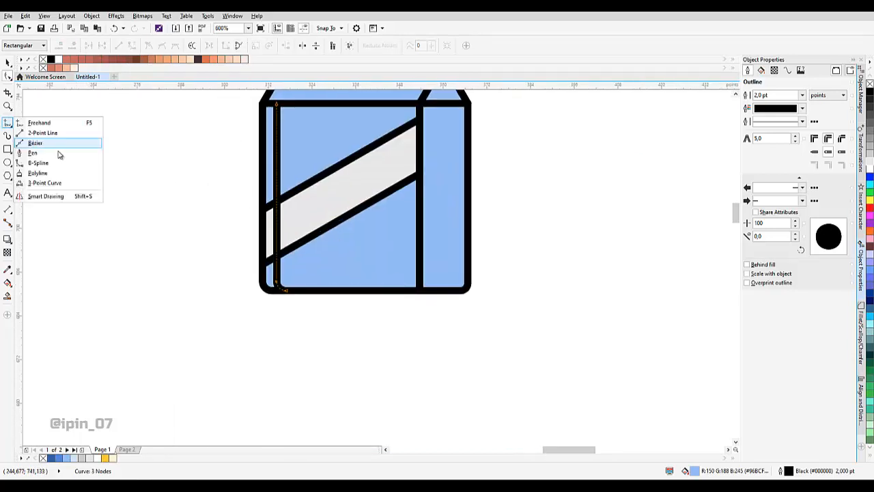
left_click(82, 153)
scroll(288, 172, "up", 2)
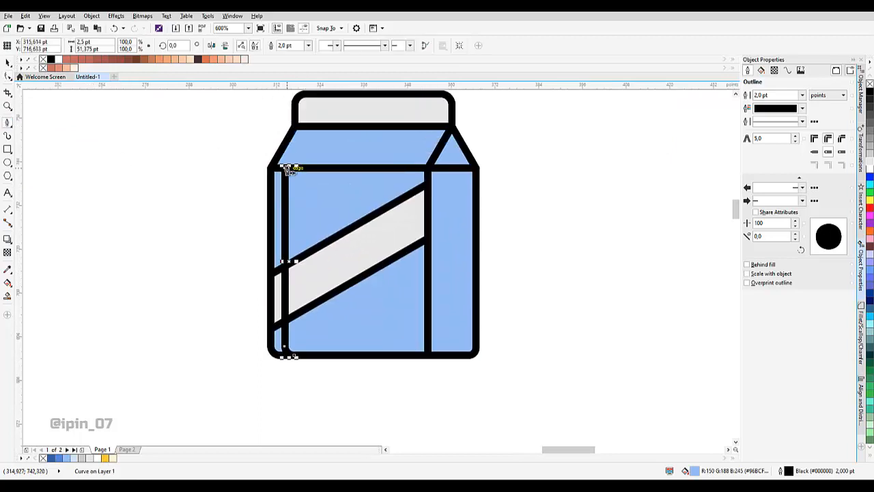
scroll(288, 170, "up", 1)
scroll(293, 152, "up", 1)
left_click(272, 230)
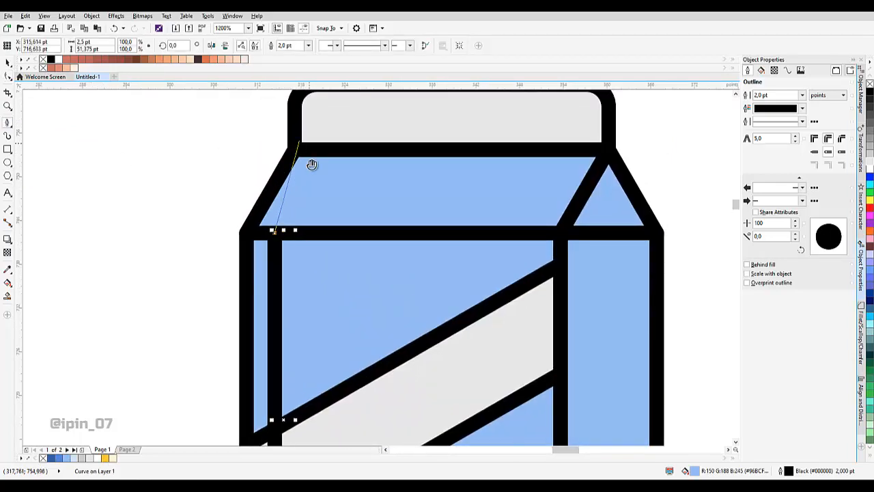
scroll(312, 165, "up", 1)
left_click(343, 160)
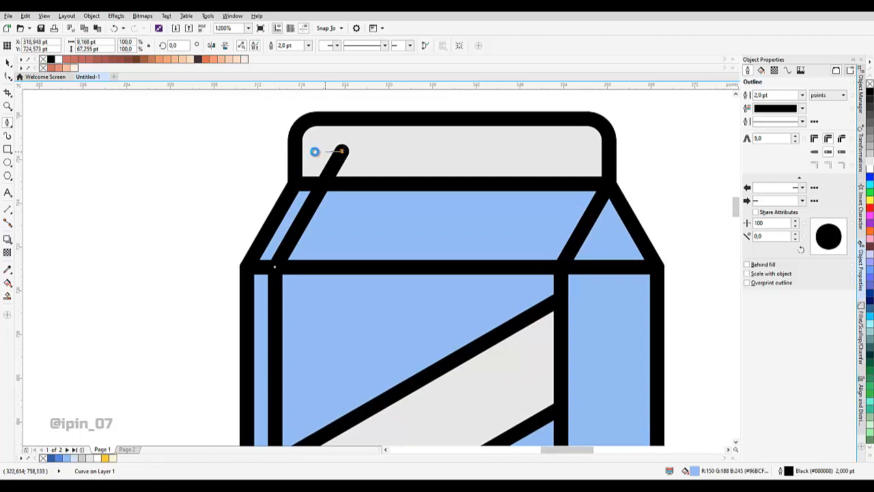
scroll(343, 152, "down", 2)
left_click_drag(222, 181, 199, 289)
left_click_drag(247, 302, 260, 357)
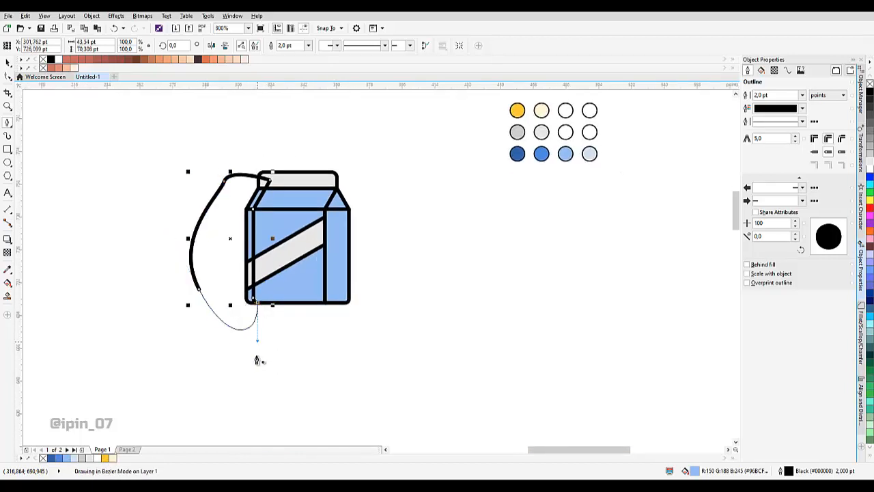
Intersect the loose shape with the front panel and the roof to make narrow highlight strips, and delete the loose shape.
key("space")
scroll(285, 285, "up", 1)
left_click(285, 46)
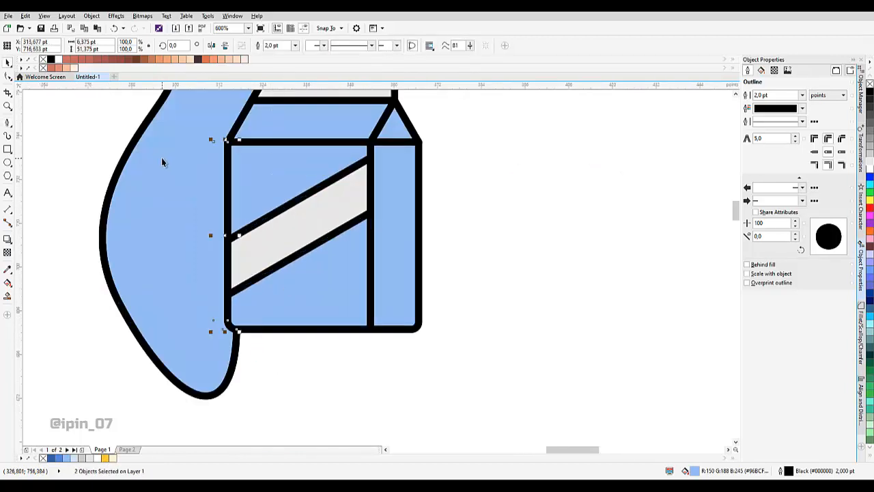
left_click(273, 224, "shift")
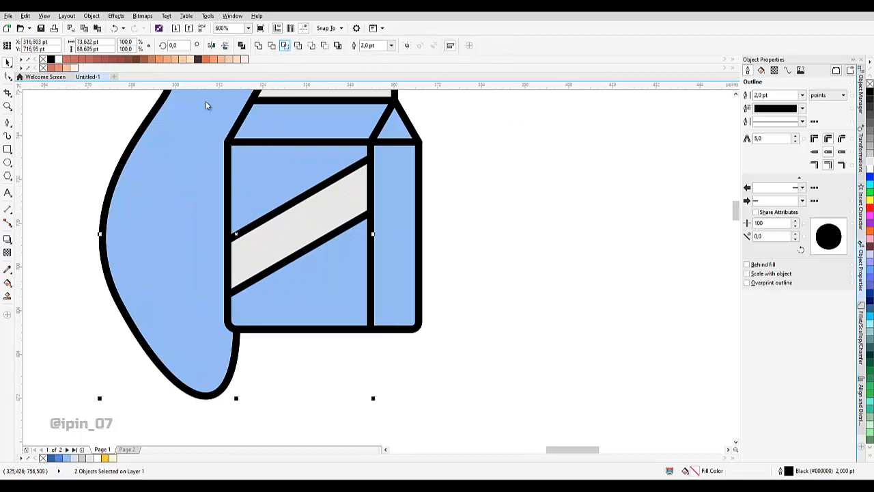
left_click(169, 214)
left_click_drag(206, 105, 129, 218)
left_click(275, 194, "shift")
left_click(286, 47)
key("Delete")
left_click(244, 192)
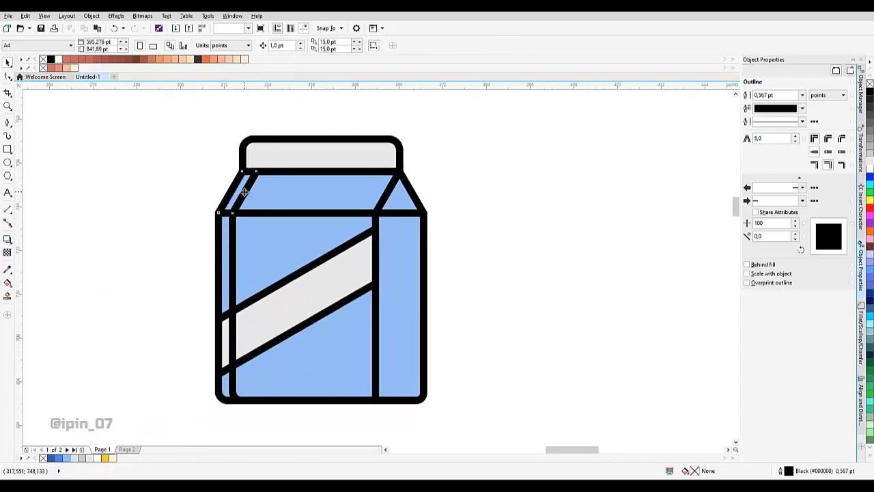
Sample the pale blue swatch circle and fill the highlight strips on the carton's roof and front panel with it.
scroll(213, 244, "down", 3)
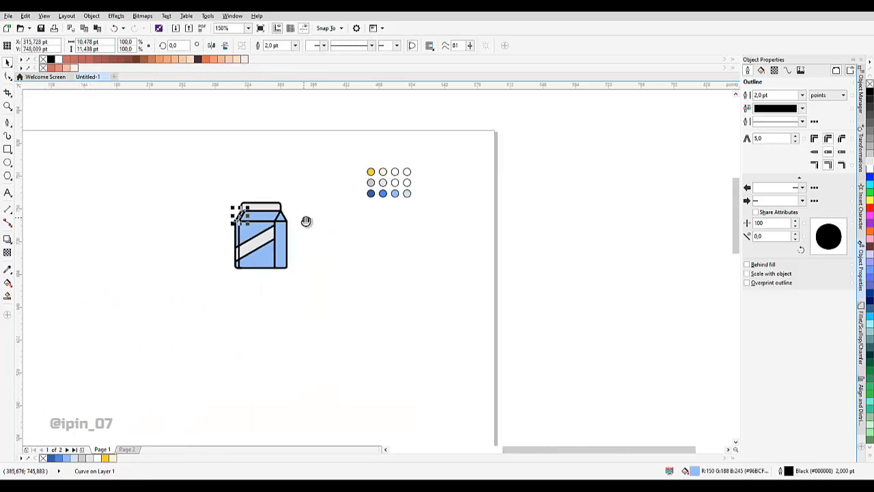
left_click(8, 271)
left_click(386, 208)
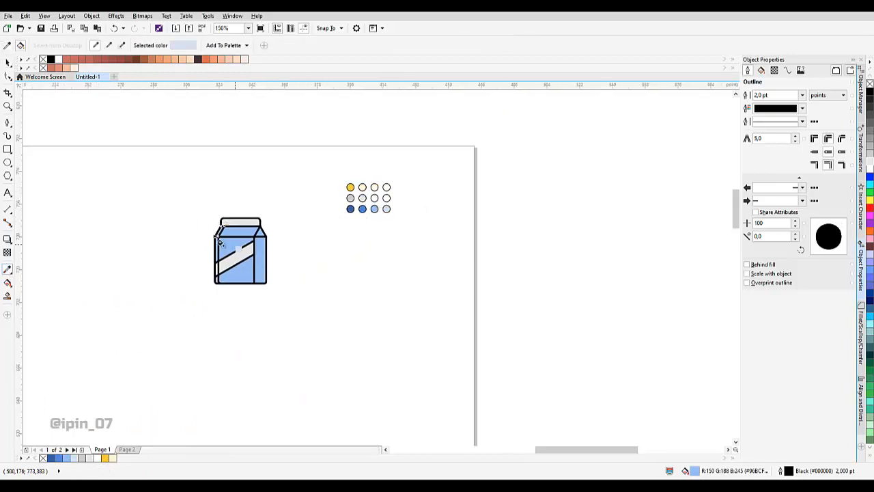
scroll(219, 241, "up", 4)
left_click(164, 177)
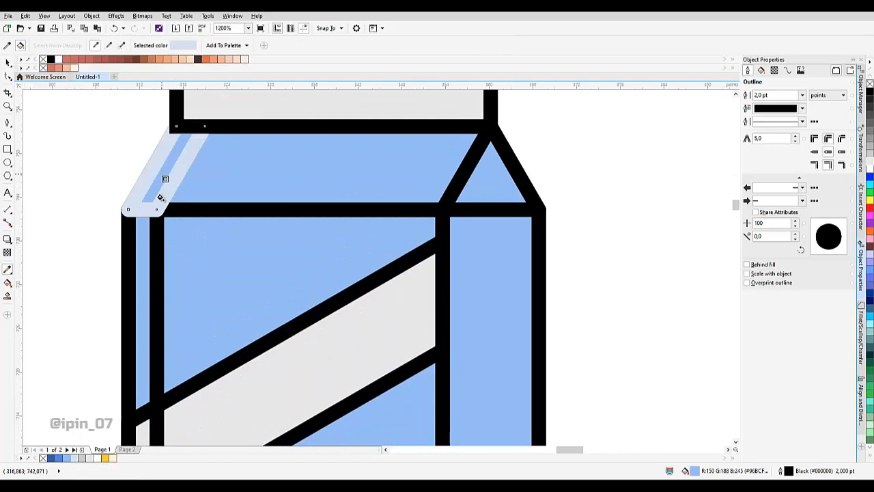
left_click(144, 249)
scroll(157, 191, "up", 1)
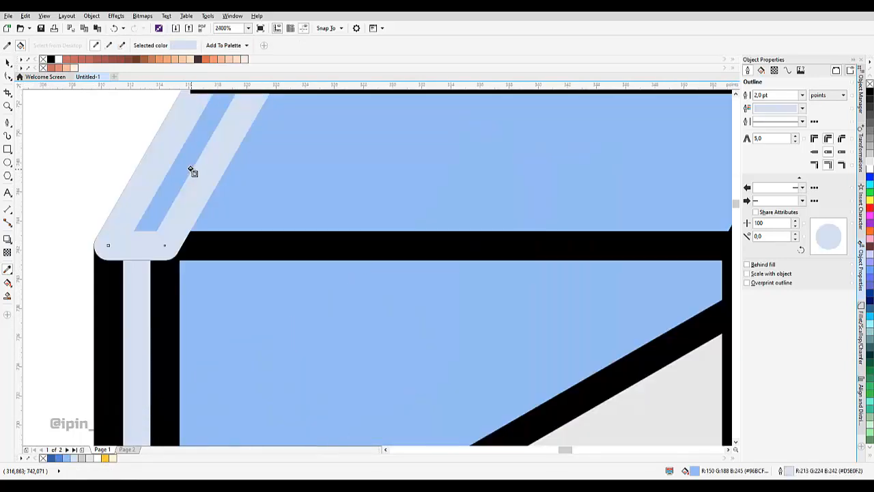
left_click(185, 169)
left_click(178, 173)
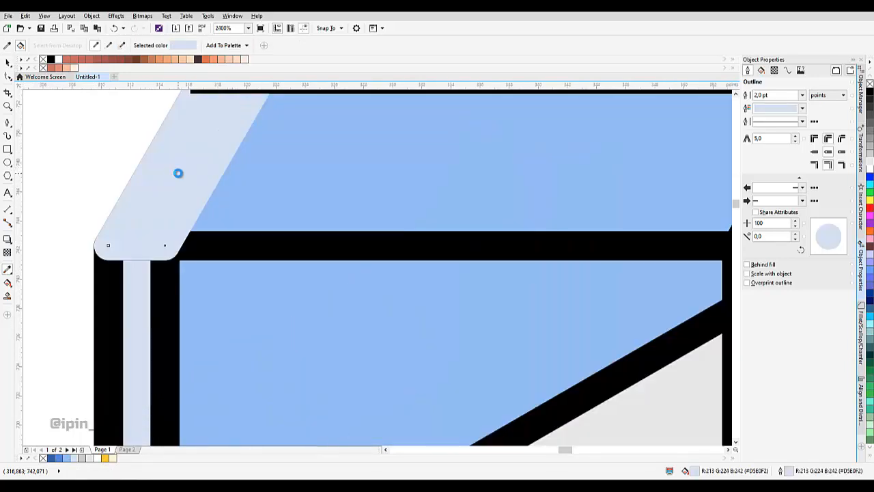
Dismiss the download manager's warning and remove the outline from both highlight strips by setting its width to None.
scroll(177, 173, "down", 2)
key("space")
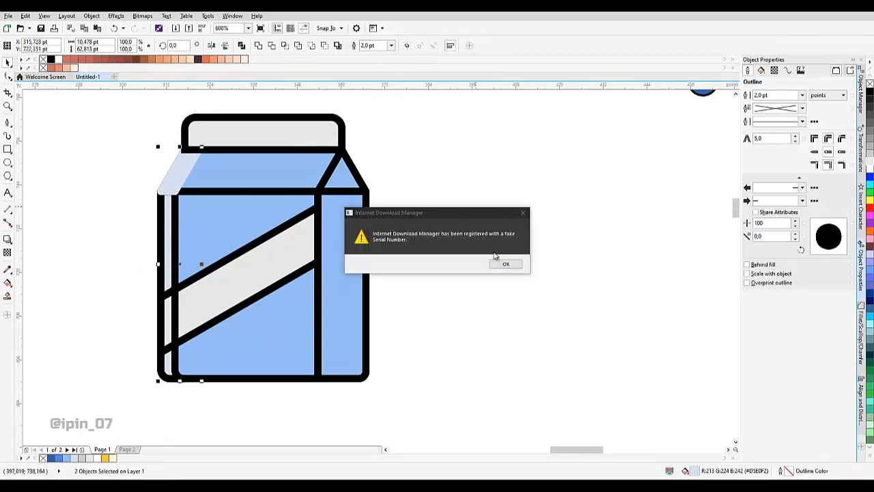
key("Return")
left_click(390, 45)
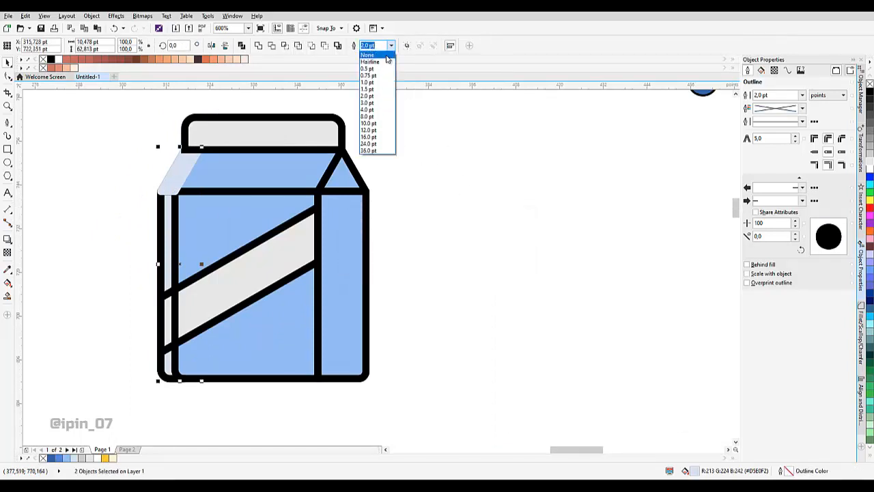
left_click(387, 58)
left_click(474, 185)
scroll(471, 212, "up", 1)
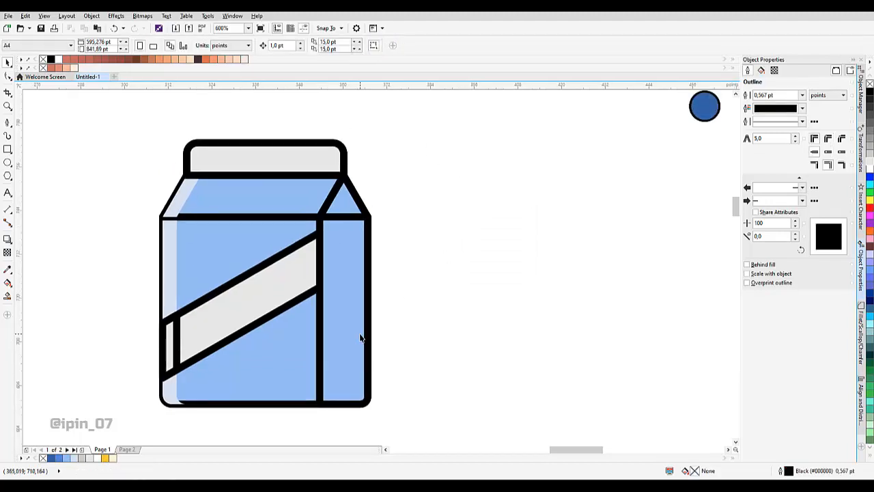
Duplicate the carton's side panel slightly to the left and intersect the copy with the original panel to make a shading strip about 10 pt wide.
scroll(307, 226, "up", 2)
scroll(306, 227, "down", 2)
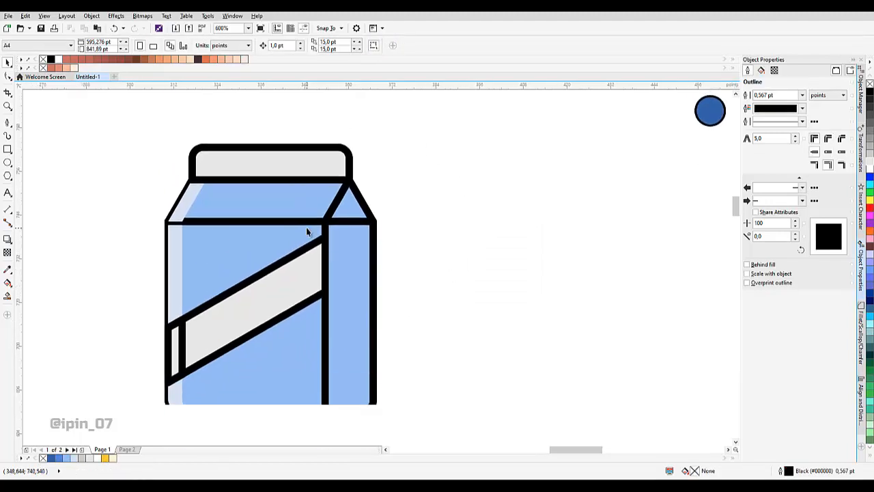
scroll(306, 241, "down", 2)
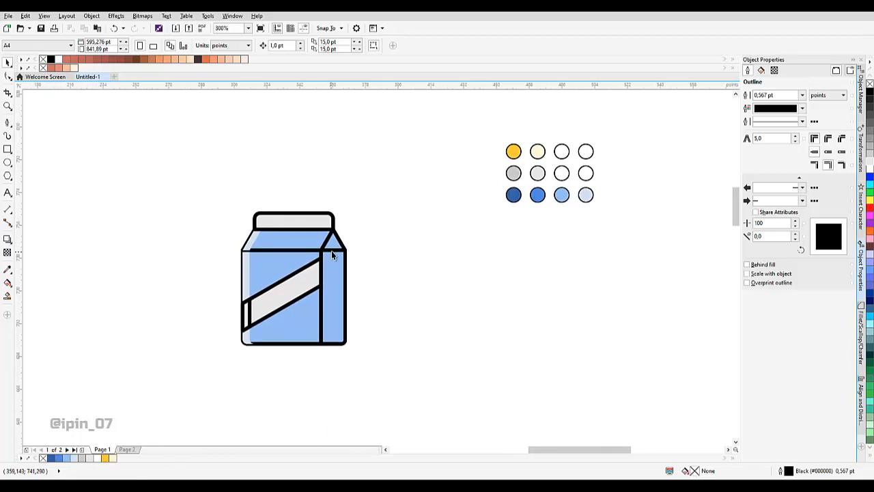
scroll(335, 288, "up", 2)
left_click(336, 281)
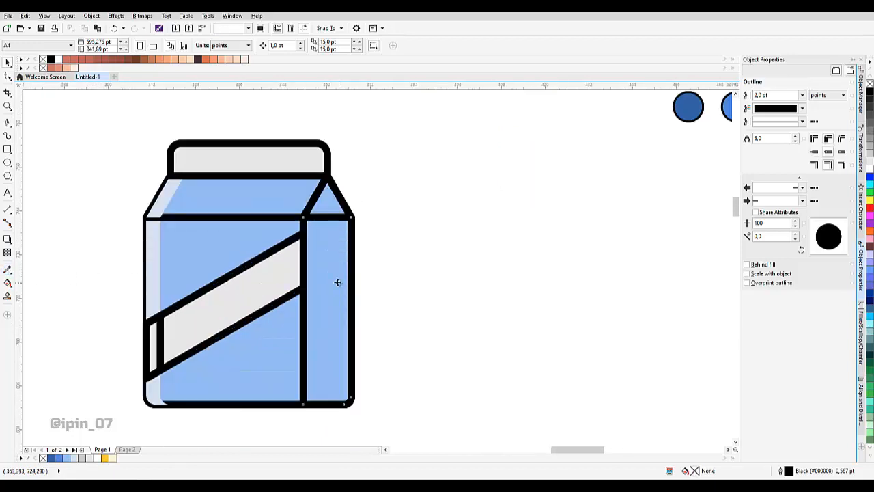
mouse_move(336, 271)
left_mouse_down()
mouse_move(336, 278)
mouse_move(326, 274)
left_mouse_up()
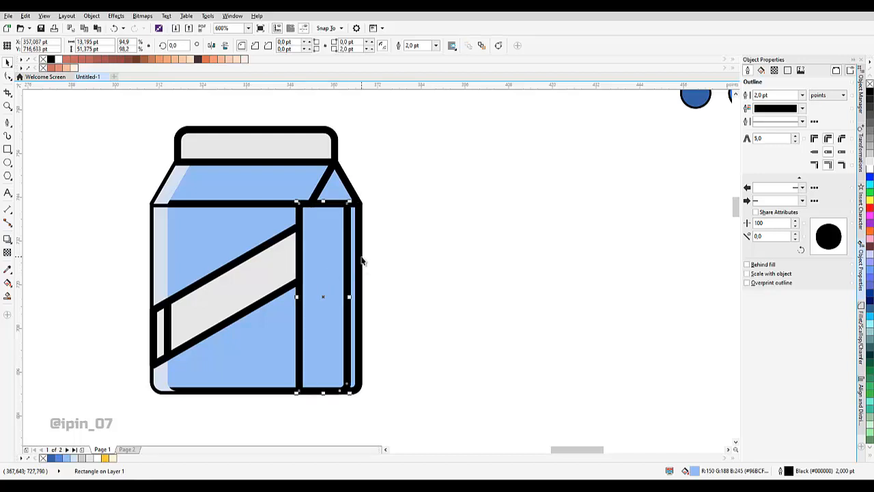
left_click(361, 260, "shift")
left_click(285, 45)
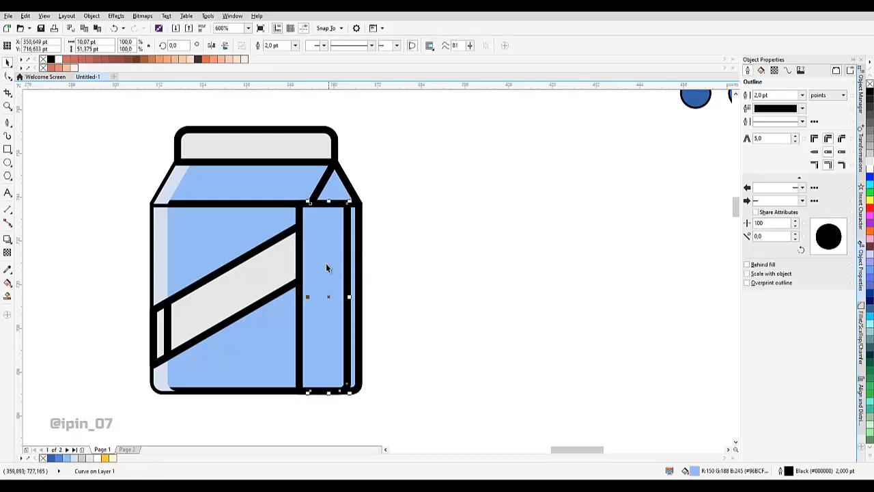
Move the offset side-panel copy clear of the carton to its right, and open Page 2 to consult the finished milk-carton reference.
left_click(325, 262)
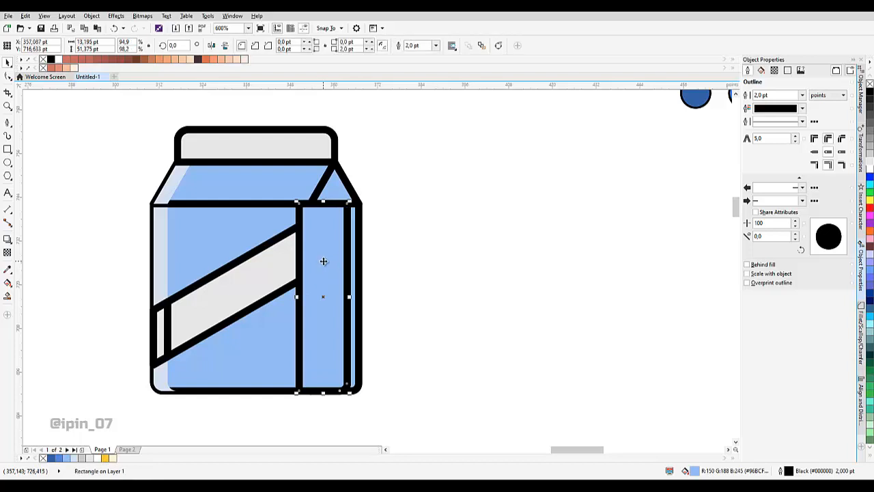
left_click_drag(324, 261, 252, 263)
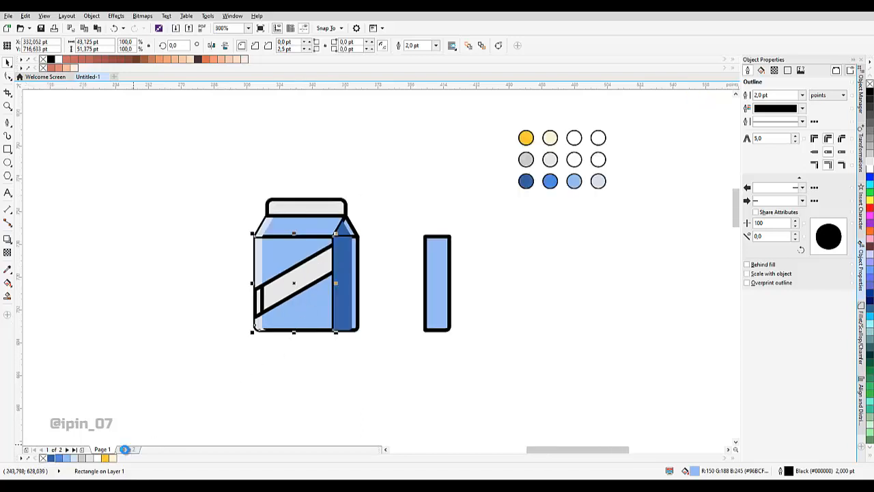
left_click(125, 449)
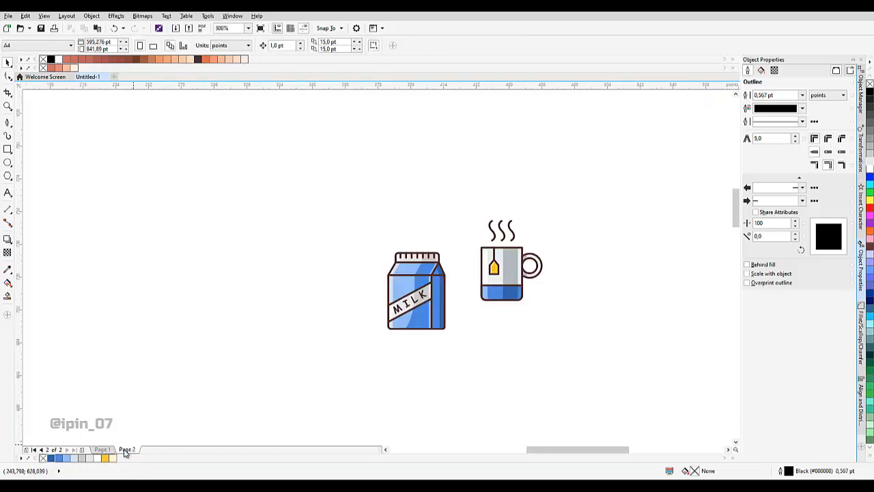